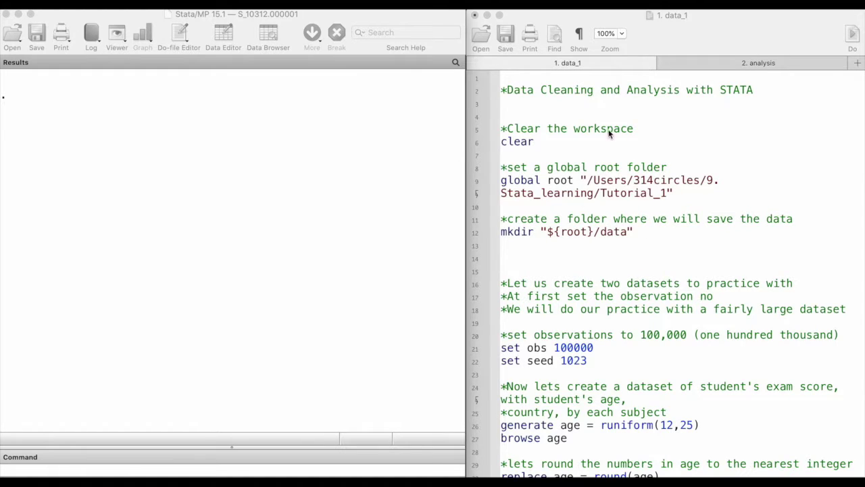
- Examine the global root folder definition and the ${root}/data path in the mkdir command
left_click(620, 161)
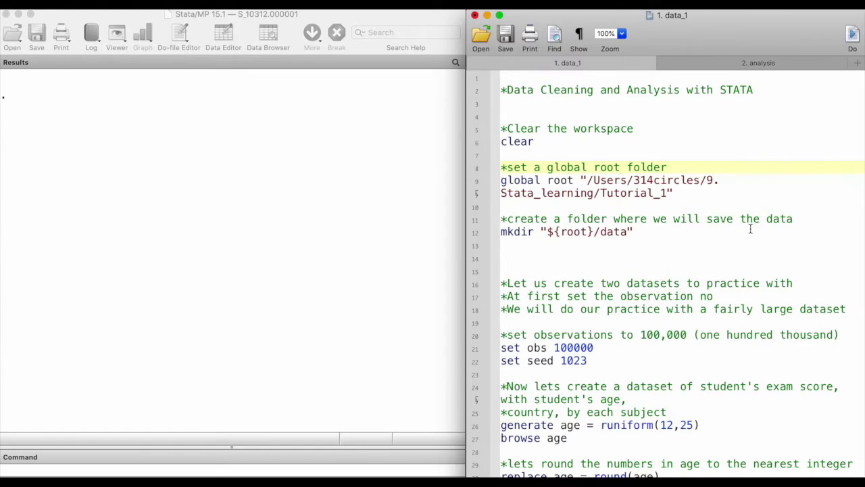
left_click_drag(534, 232, 595, 248)
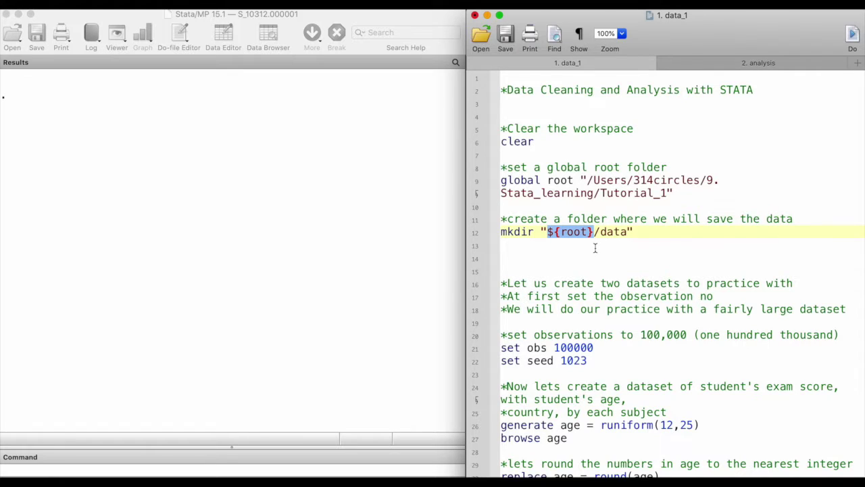
double_click(613, 232)
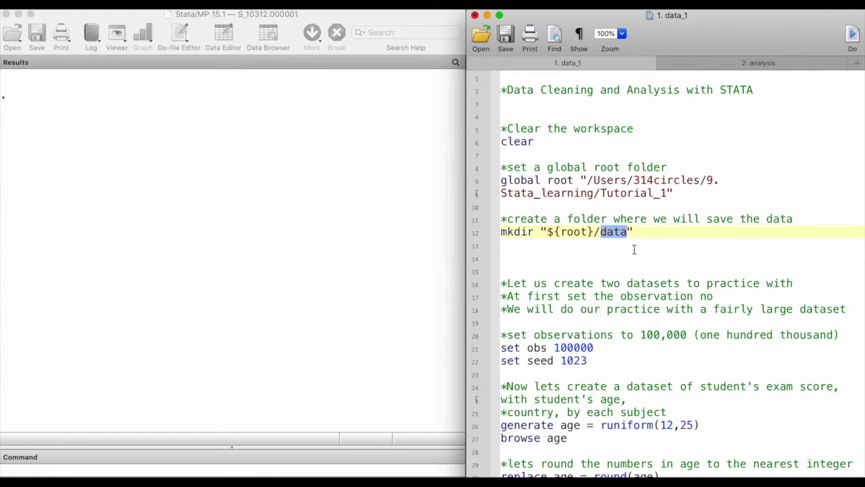
left_click(660, 232)
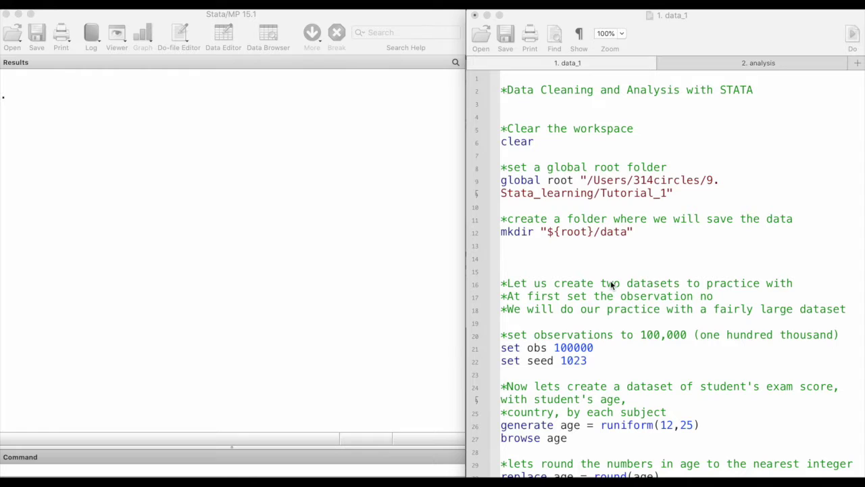
- Run the do-file commands that set the observations to 100000 and the random seed to 1023
left_click(611, 284)
scroll(596, 333, "down", 2)
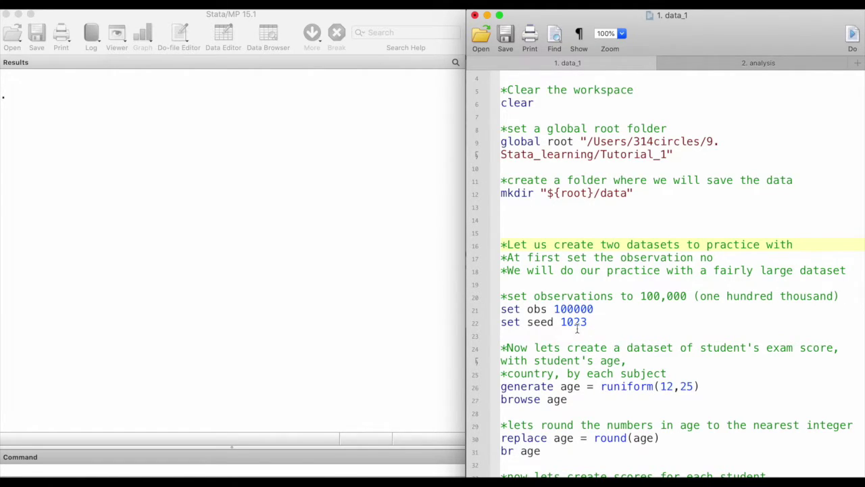
left_click_drag(501, 309, 603, 310)
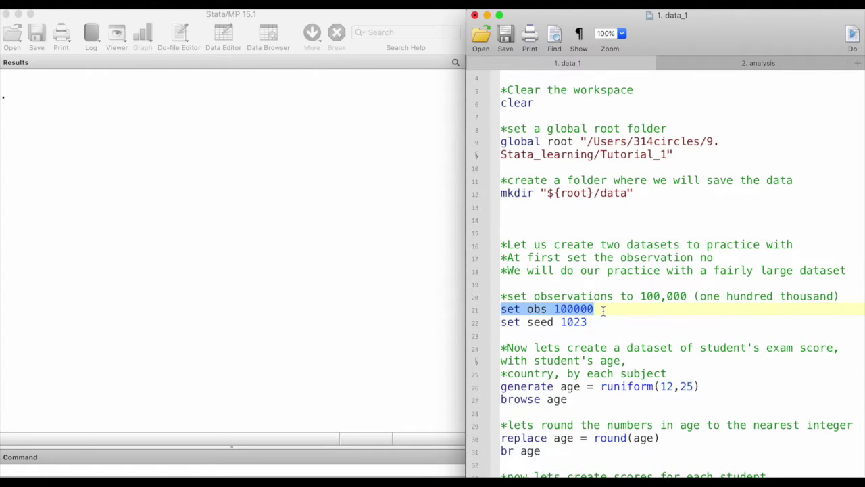
left_click(851, 35)
left_click_drag(597, 324, 502, 325)
left_click(850, 35)
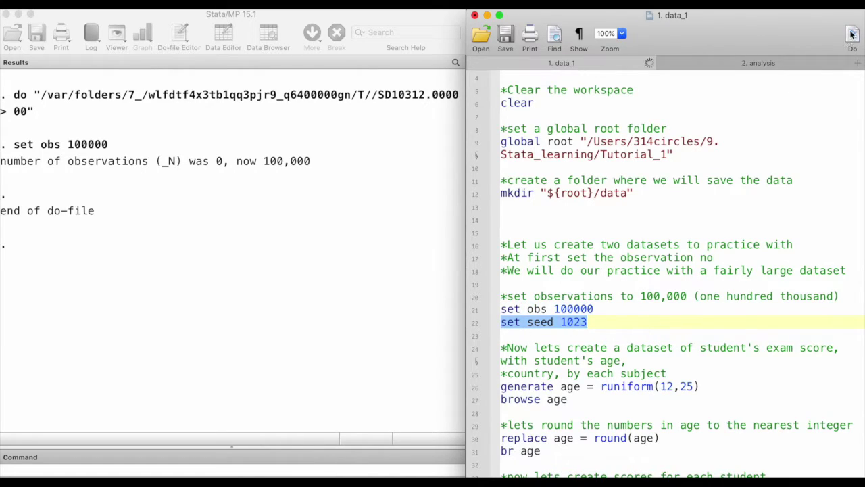
left_click(614, 326)
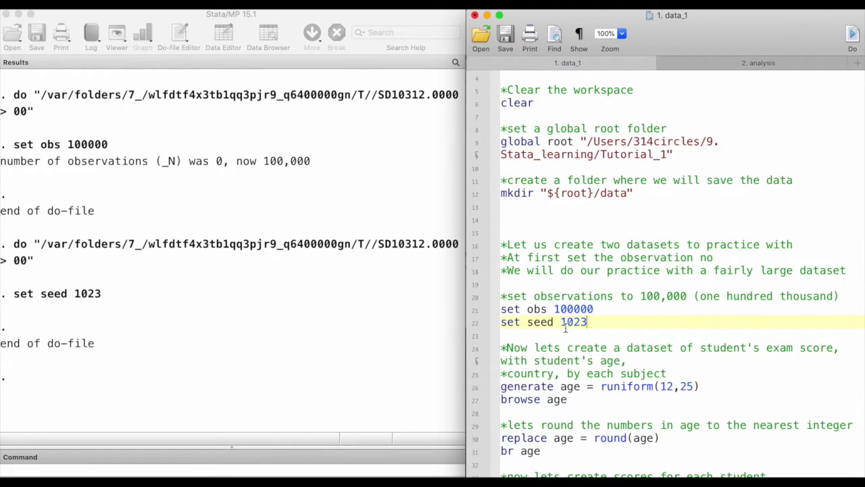
- Run the generate command that creates the age variable with runiform(12,25)
scroll(572, 350, "down", 2)
scroll(571, 350, "down", 5)
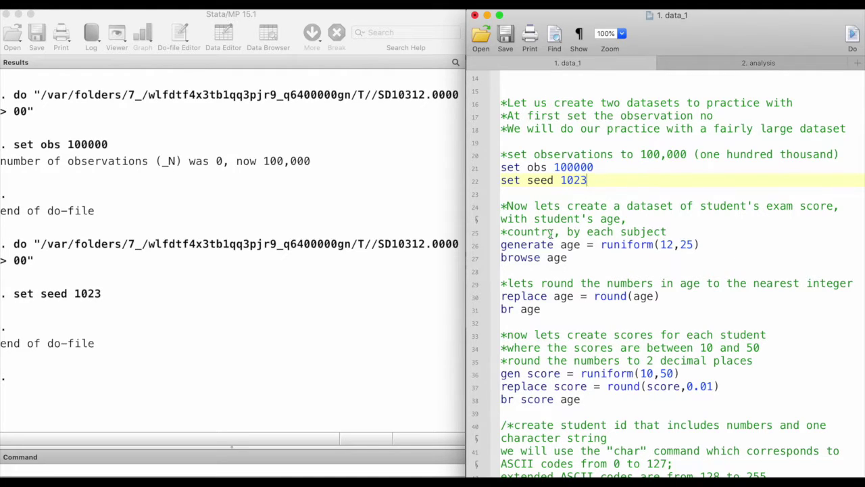
left_click_drag(502, 245, 710, 244)
left_click(852, 35)
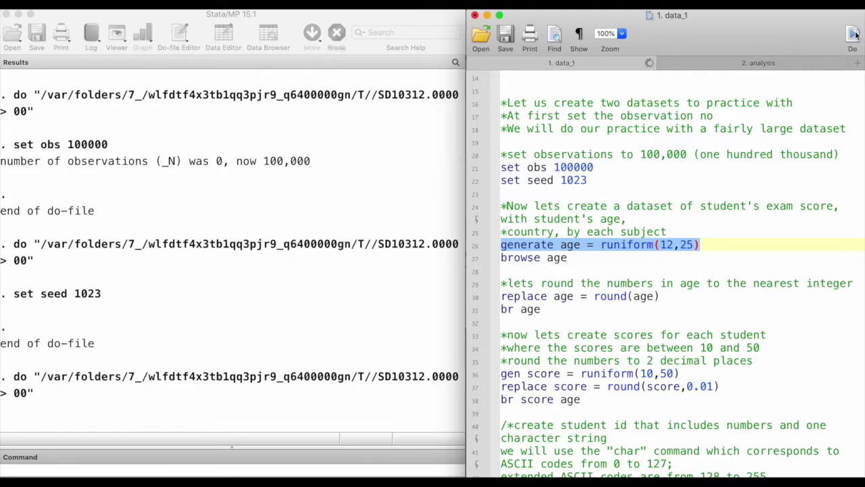
left_click(576, 253)
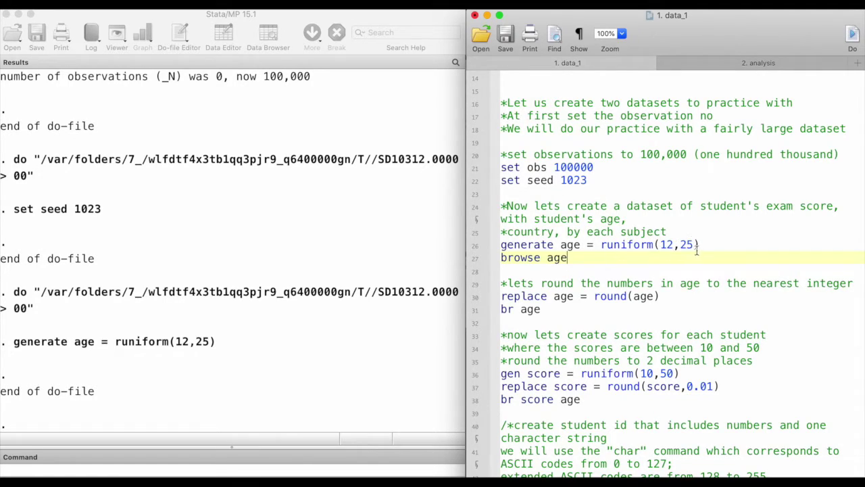
- Run browse age, inspect the generated ages in rows 7 to 16, and close the data browser
left_click_drag(569, 259, 500, 258)
left_click(854, 38)
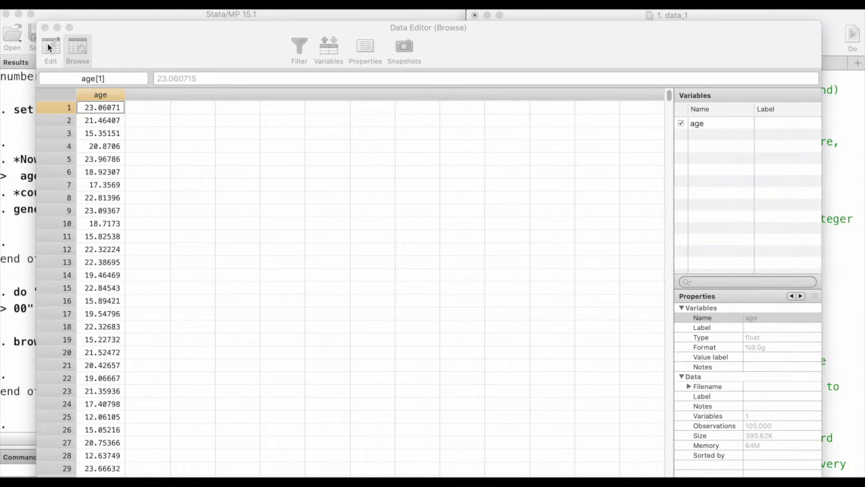
left_click(102, 277)
left_click_drag(102, 301, 103, 184)
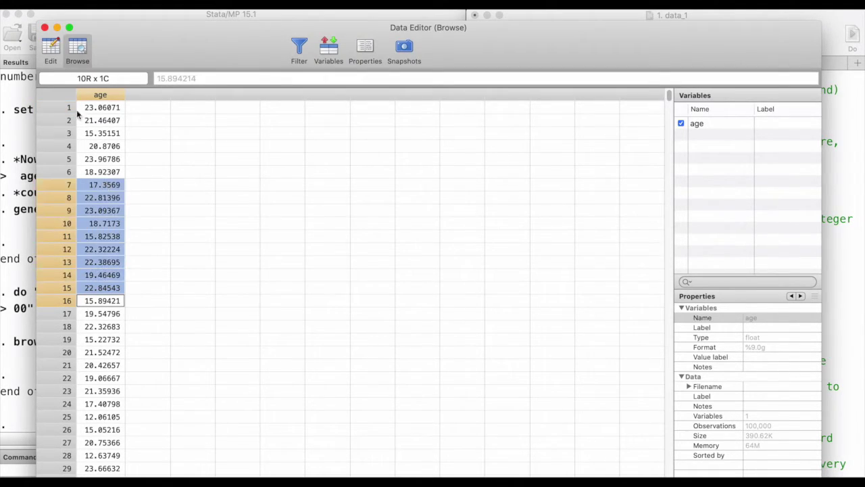
left_click(45, 28)
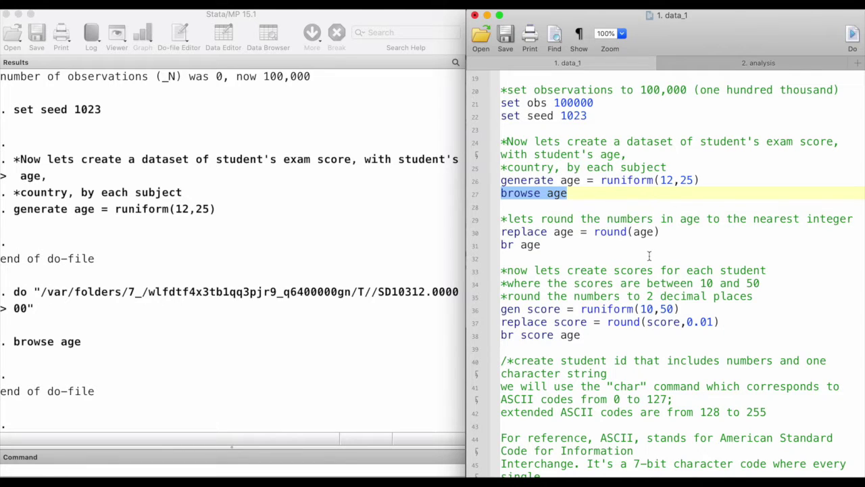
- Run replace age = round(age), then check the rounded ages with br age and close the data browser
left_click(594, 232)
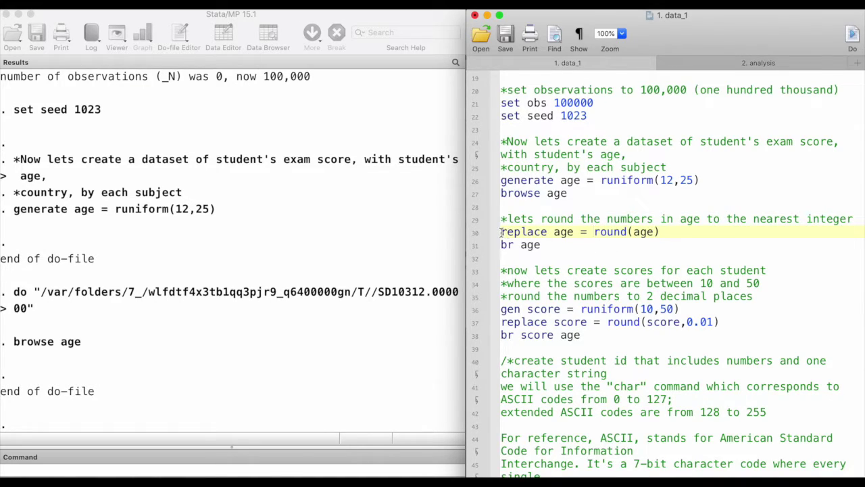
left_click_drag(502, 231, 669, 237)
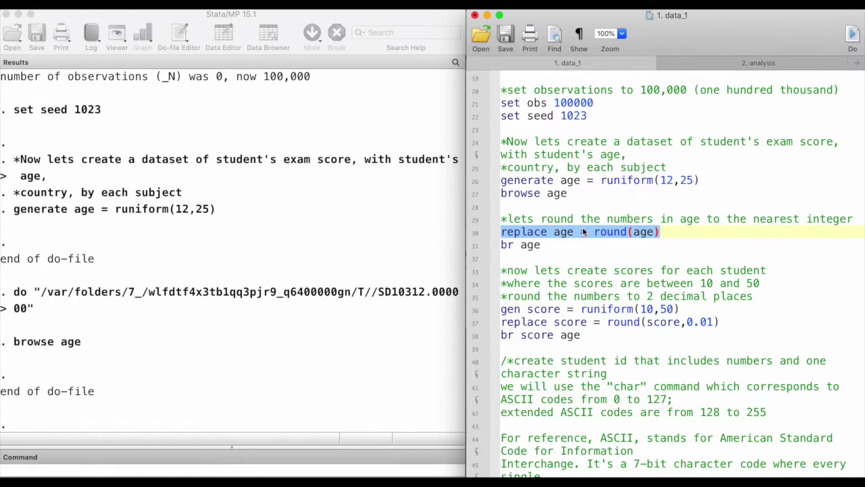
left_click(852, 37)
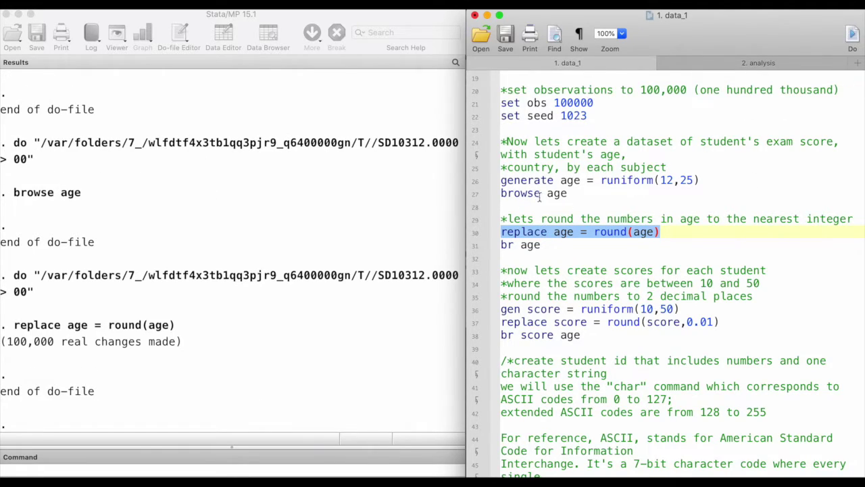
left_click_drag(552, 244, 501, 246)
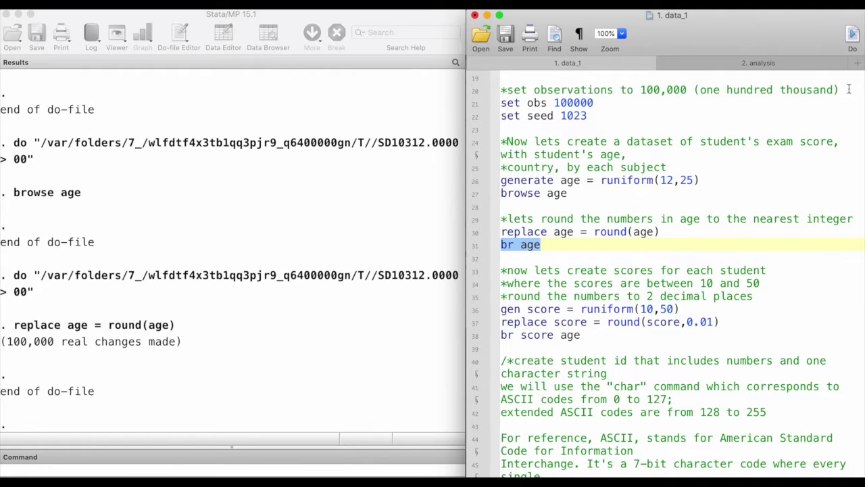
left_click(851, 37)
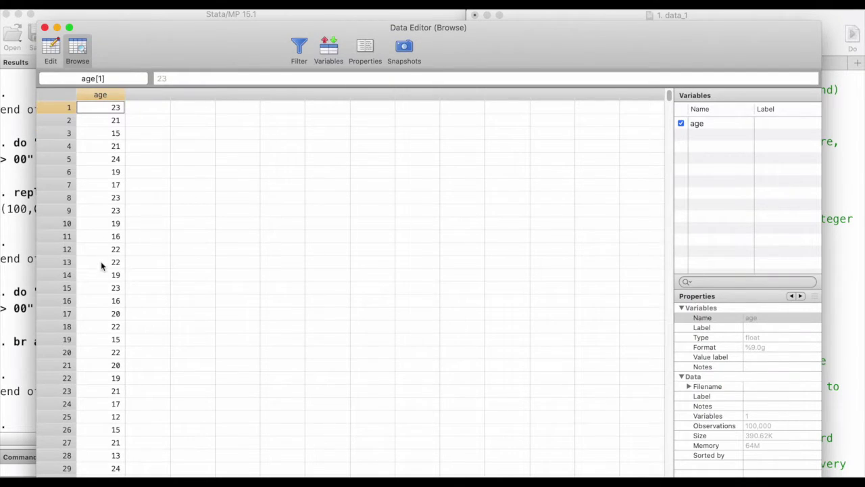
left_click(44, 27)
- Run the two commands that generate score with runiform(10,50) and round it to 0.01
left_click(573, 281)
scroll(592, 294, "down", 3)
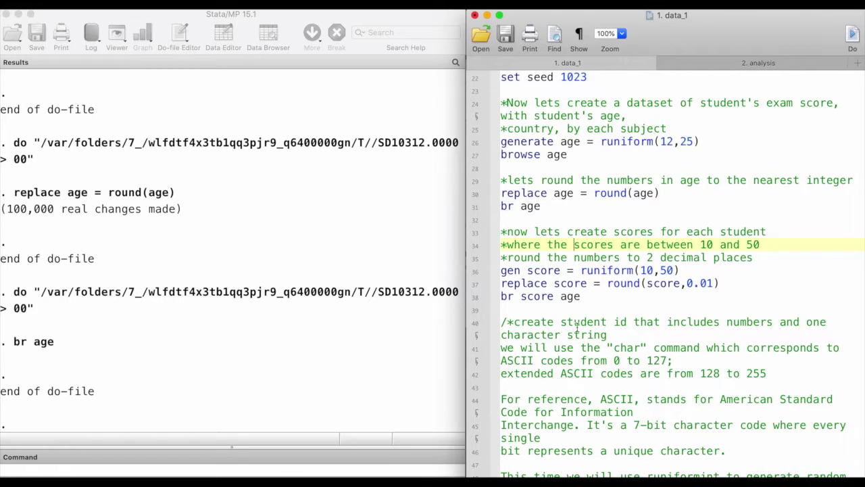
left_click_drag(500, 271, 704, 269)
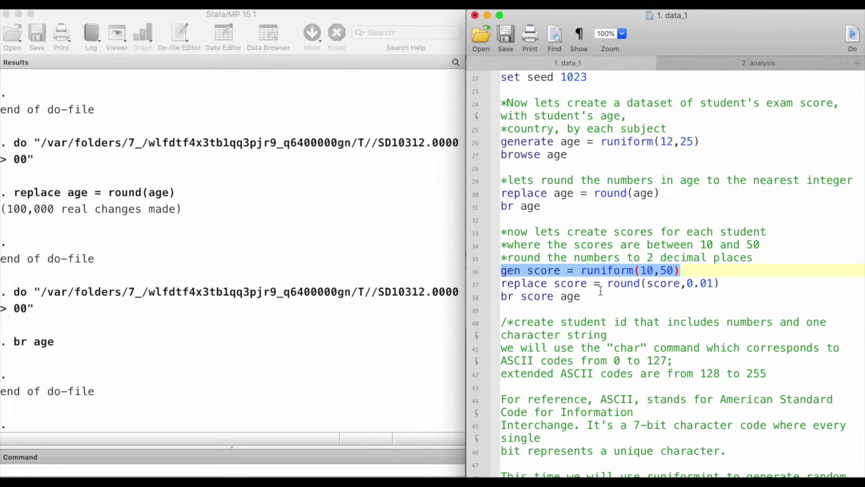
left_click(736, 284, "shift")
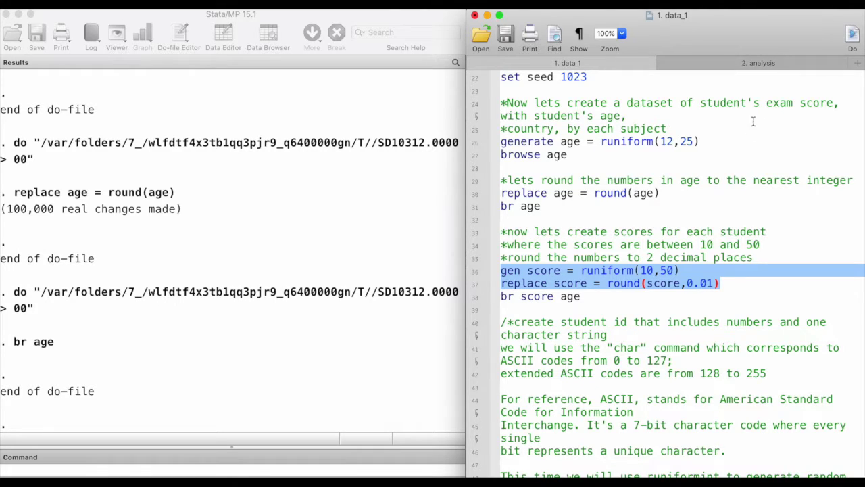
left_click(855, 37)
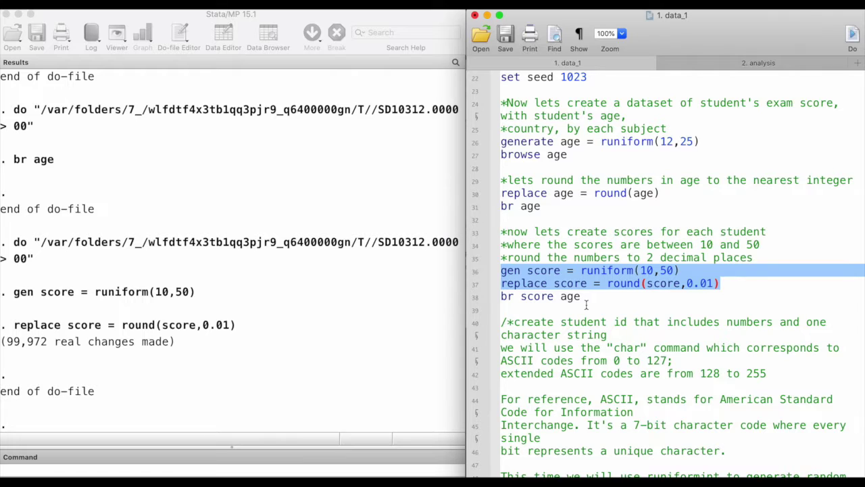
- Run br score age, inspect several values in the score column, and close the data browser
left_click_drag(585, 302, 501, 297)
left_click(852, 35)
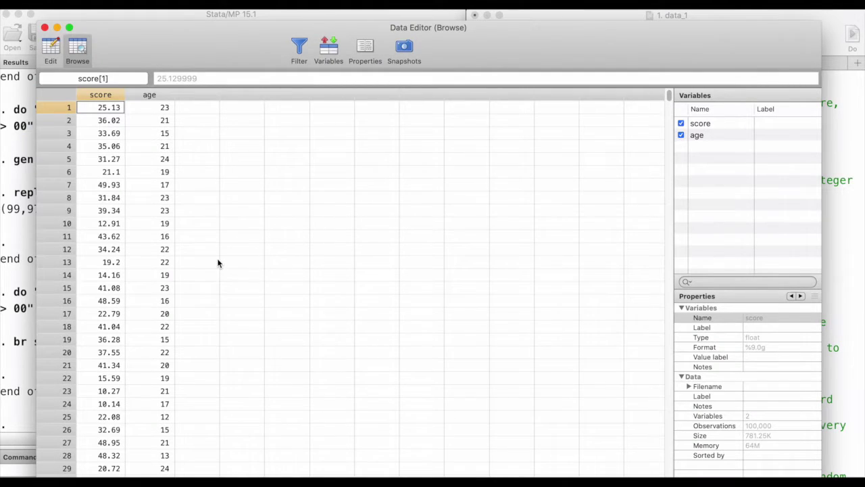
left_click(101, 96)
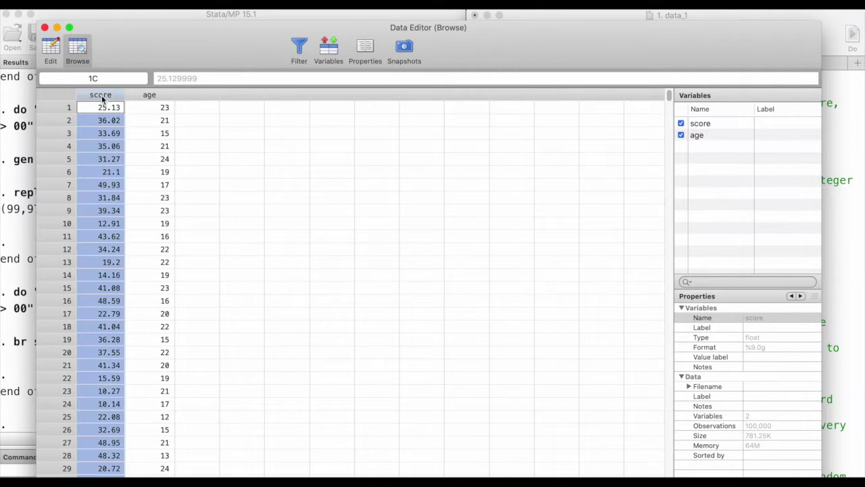
left_click(104, 188)
left_click(106, 210)
left_click(105, 238)
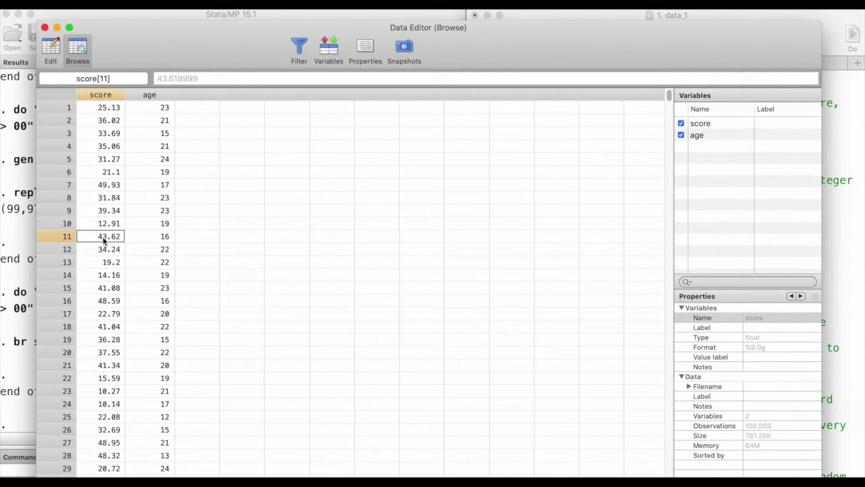
left_click(45, 28)
- Examine the 65,90 range and the first char(runiformint(65,90)) term in the gen name command
scroll(633, 371, "down", 3)
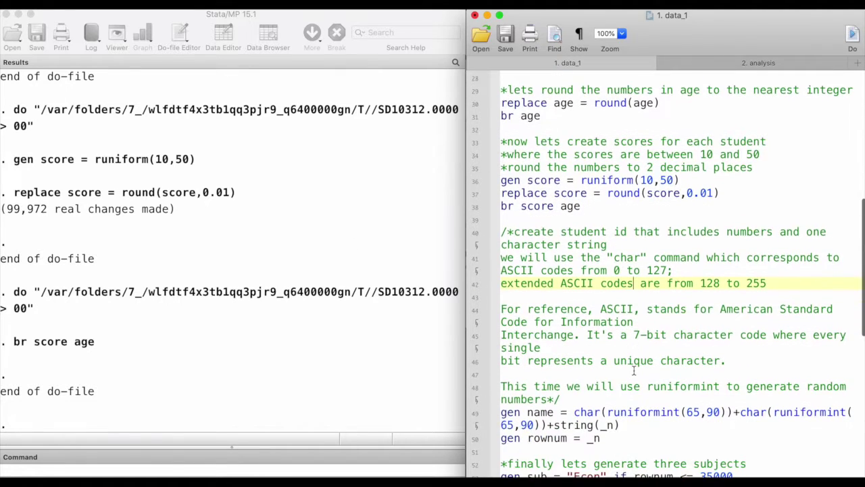
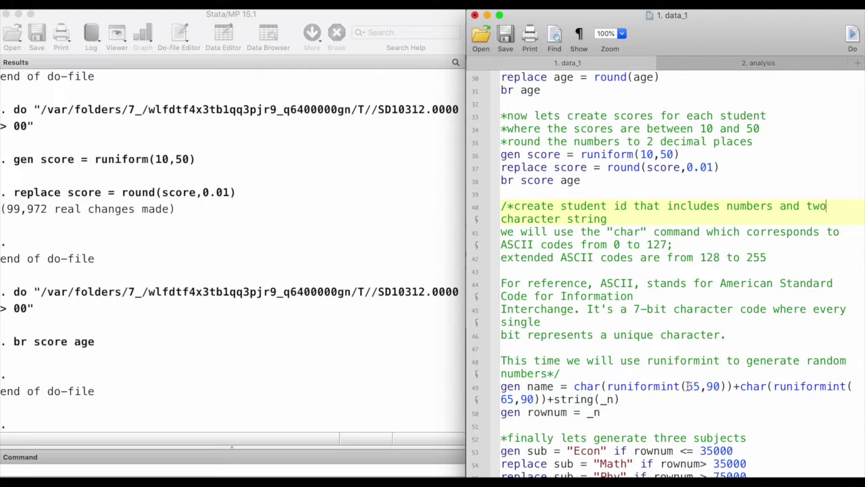
left_click_drag(686, 385, 721, 386)
scroll(689, 304, "down", 1)
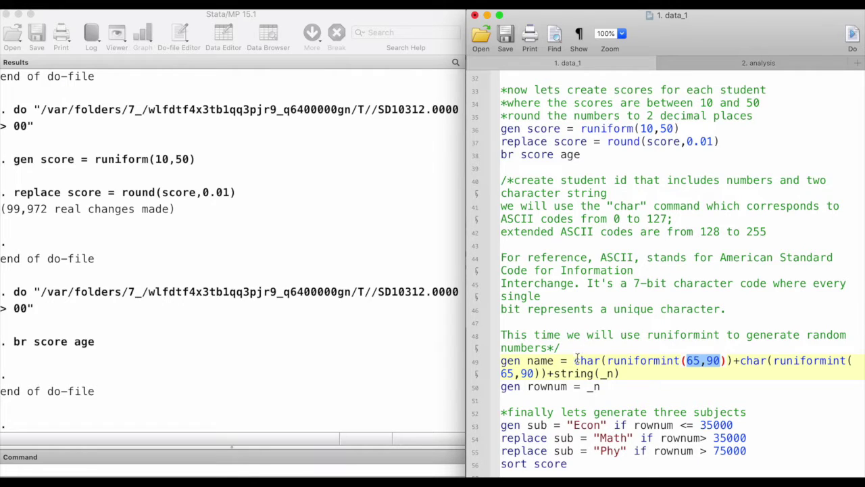
left_click_drag(608, 361, 579, 362)
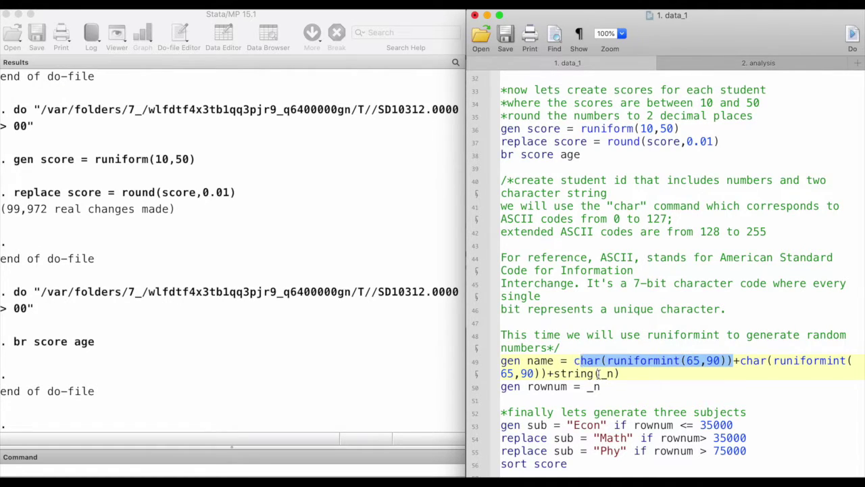
- Write a temporary char(70) example line above the gen name command and delete it again
left_click(573, 360)
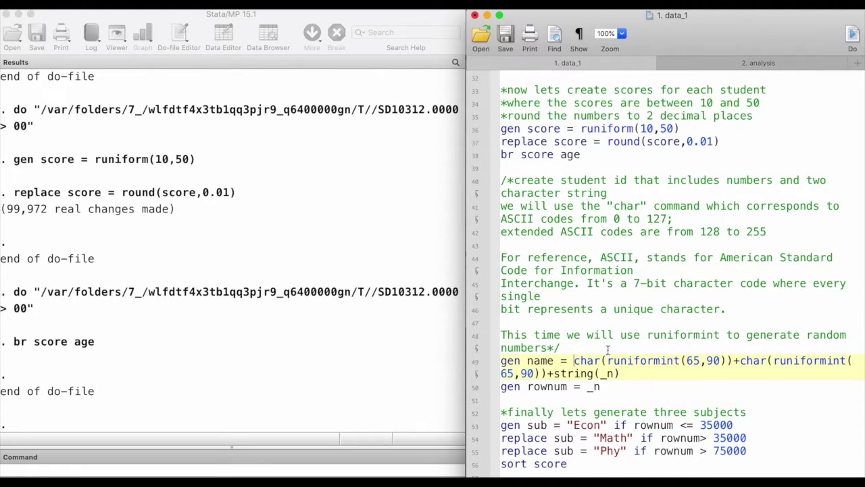
key("Return")
key("Return")
key("Up")
type("char(70)")
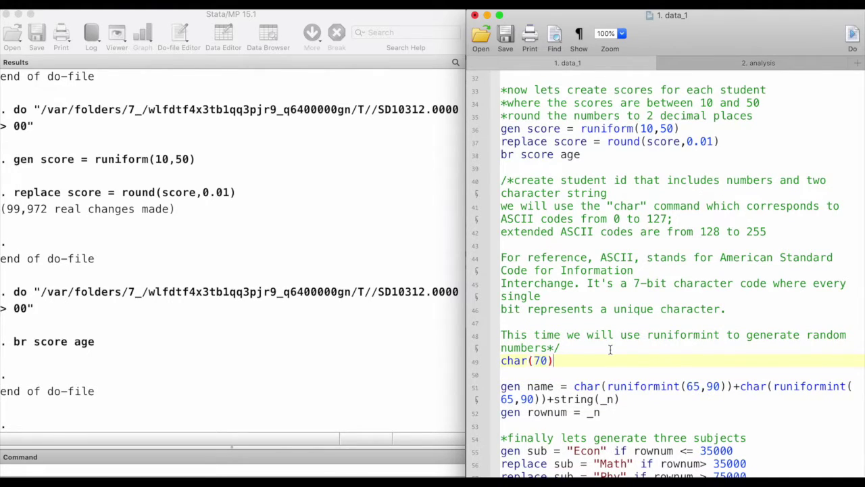
left_click_drag(548, 360, 503, 364)
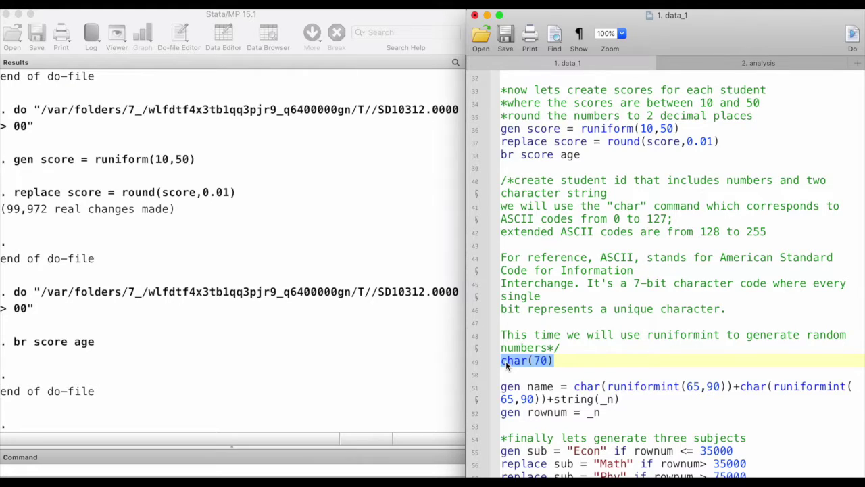
key("BackSpace")
key("BackSpace")
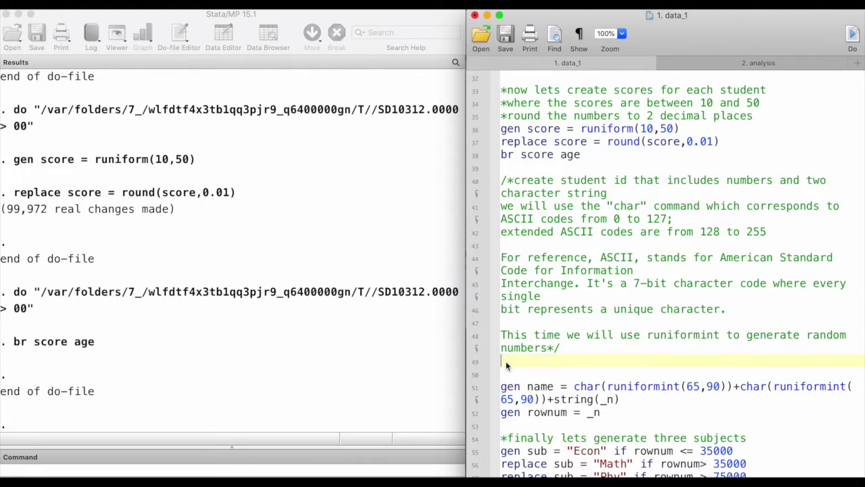
- Run the gen name command that joins two random char(runiformint(65,90)) letters with string(_n)
left_click_drag(574, 373, 620, 389)
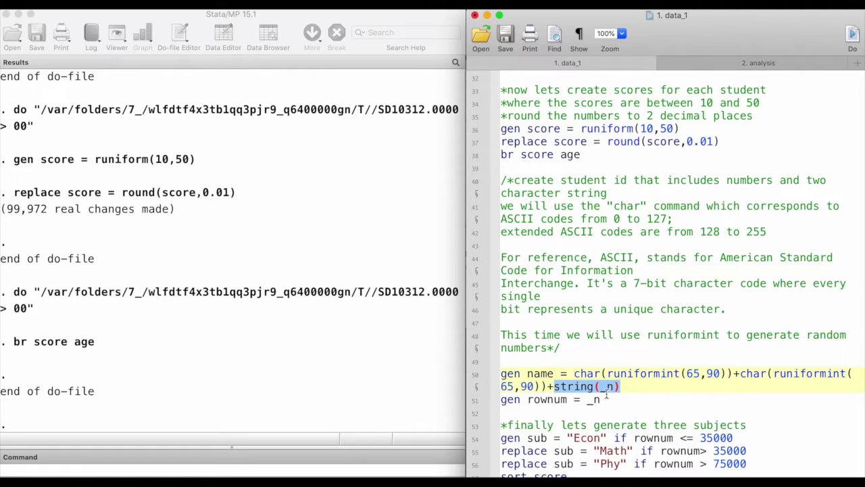
left_click_drag(620, 386, 574, 374)
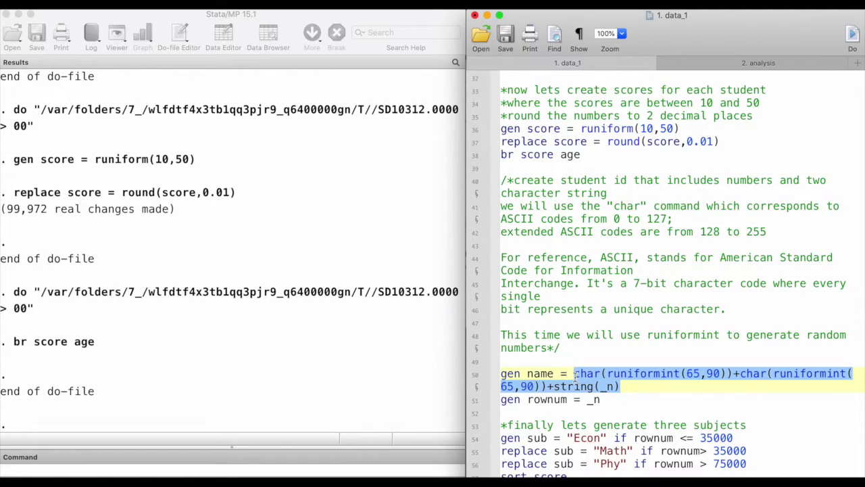
left_click_drag(575, 374, 627, 385)
left_click(502, 373)
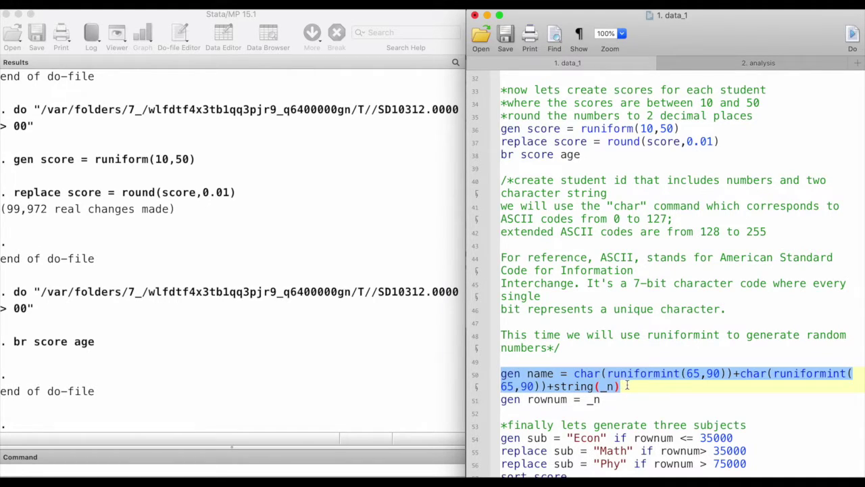
left_click(853, 35)
- Run the gen rownum = _n command to create a row number variable
scroll(610, 245, "down", 1)
scroll(610, 245, "down", 2)
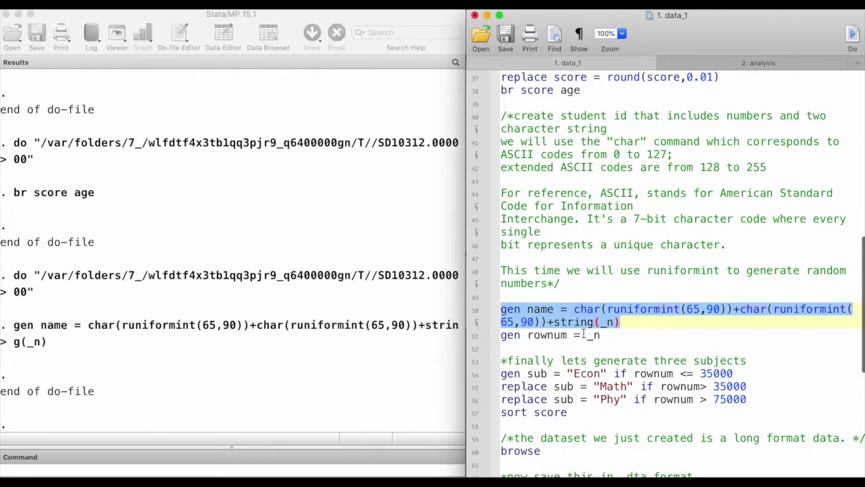
left_click_drag(500, 334, 598, 335)
left_click(852, 35)
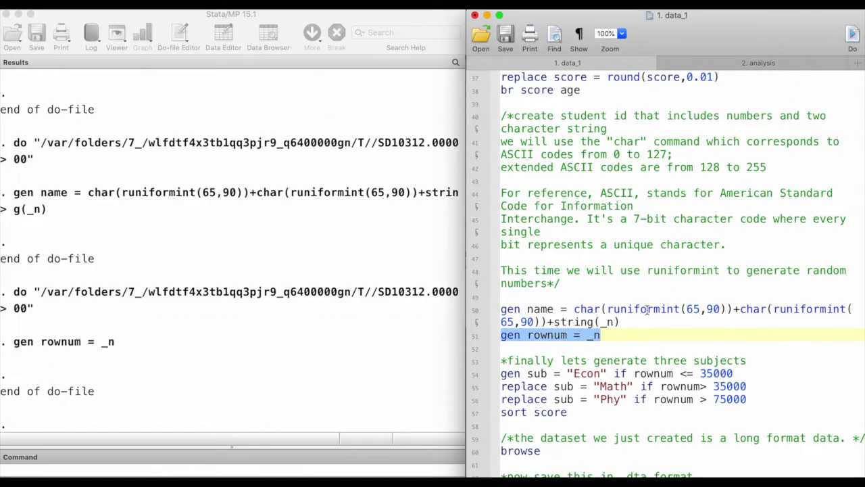
- Add a br line below the gen rownum command in the do-file and run only that line
left_click(623, 346)
key("Return")
key("Up")
type("br")
key("shift+super+Left")
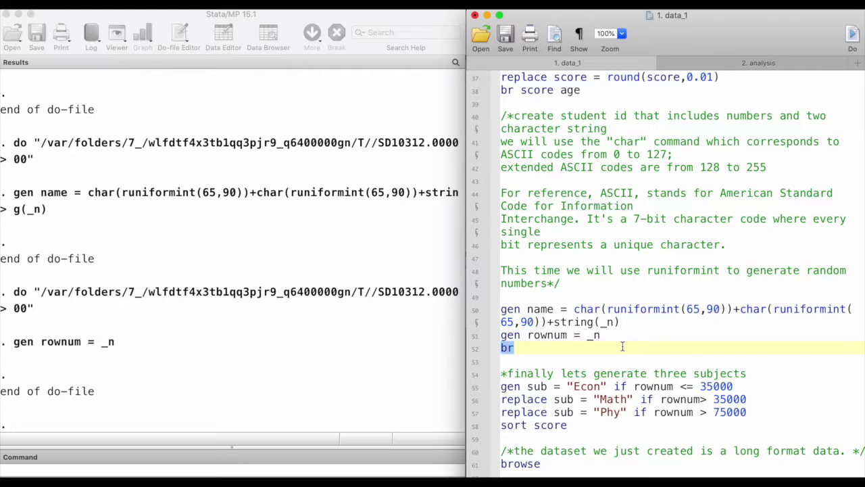
left_click(853, 35)
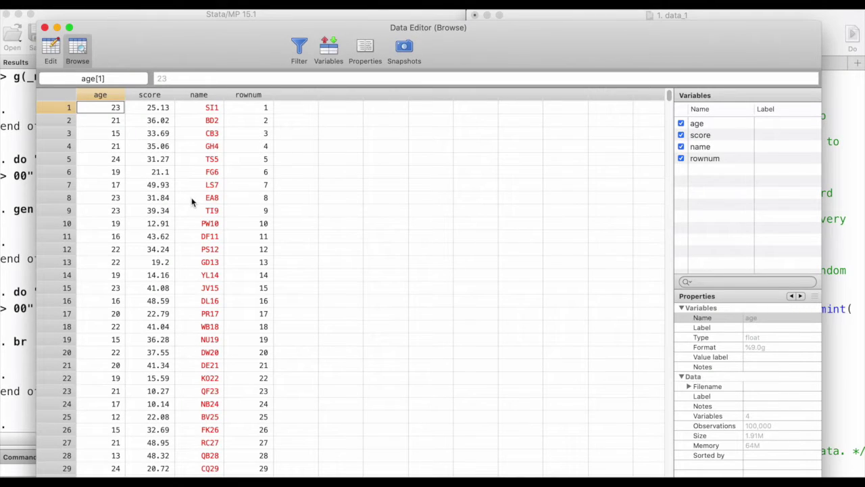
- Inspect the generated values in the name and rownum columns, and close the data browser
left_click_drag(203, 108, 206, 262)
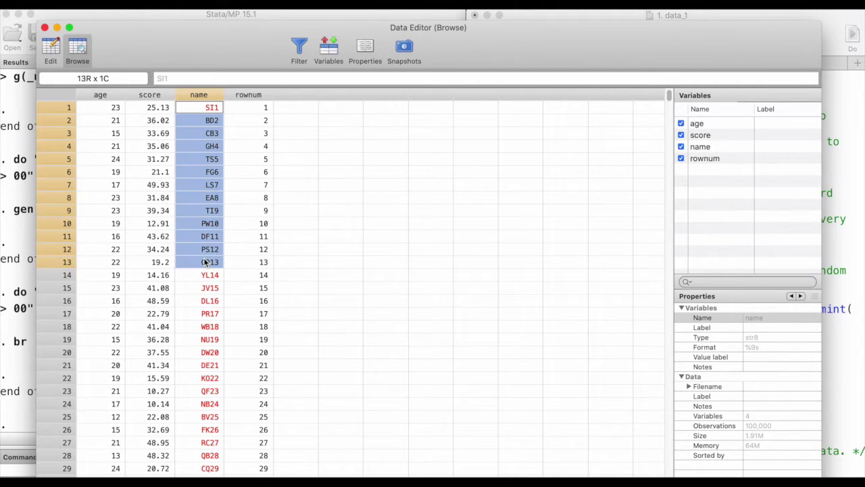
left_click(207, 228)
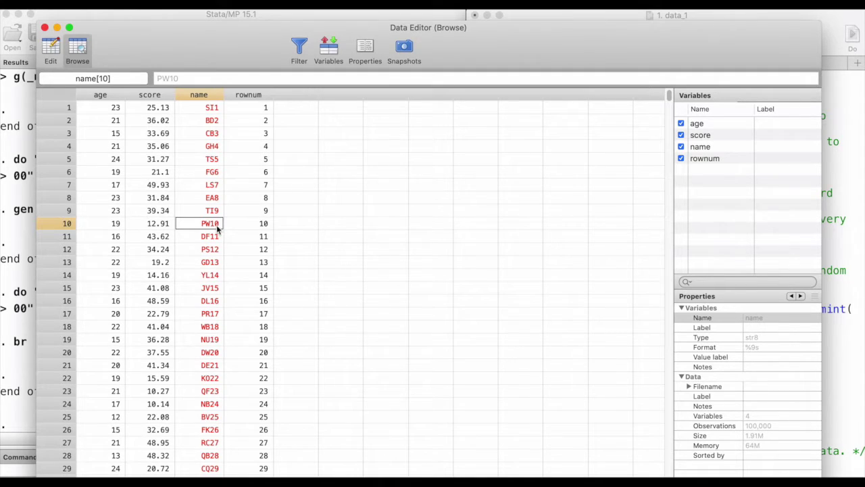
left_click(257, 107)
left_click(264, 125)
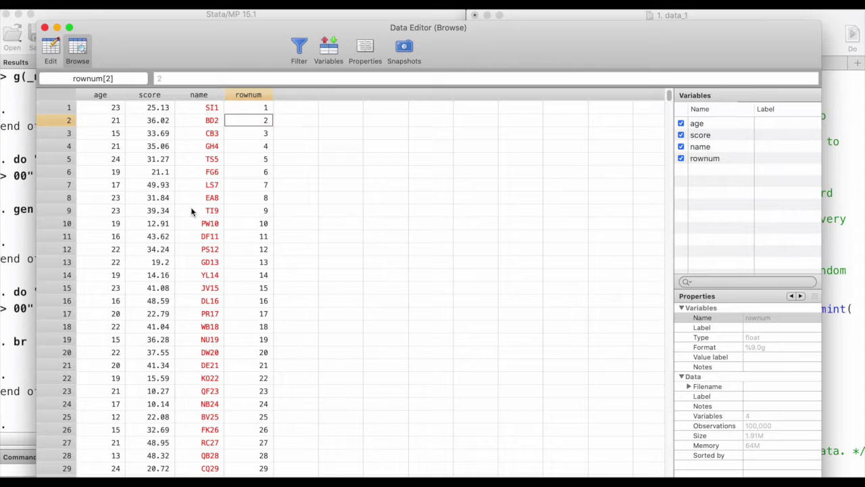
left_click(45, 27)
- Run the three commands one by one that set sub to "Econ" for rownum <= 35000, "Math" above 35000 and "Phy" above 75000
left_click(795, 386)
scroll(541, 347, "down", 5)
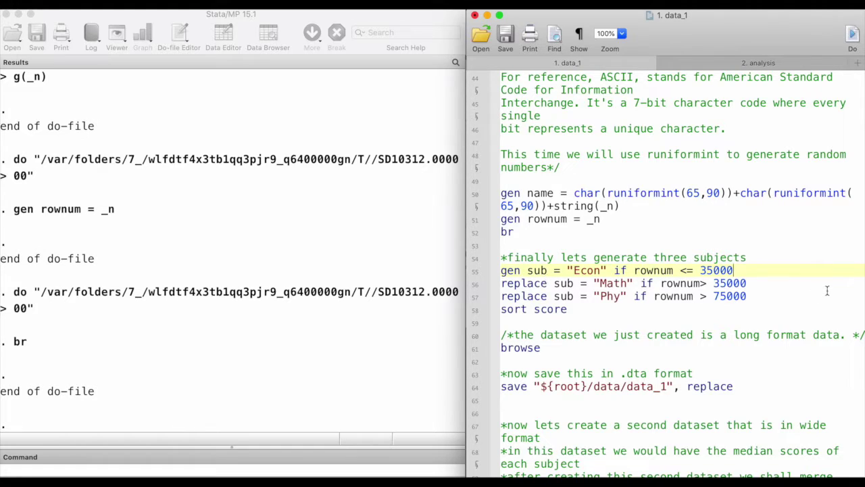
left_click_drag(751, 270, 501, 270)
left_click(852, 35)
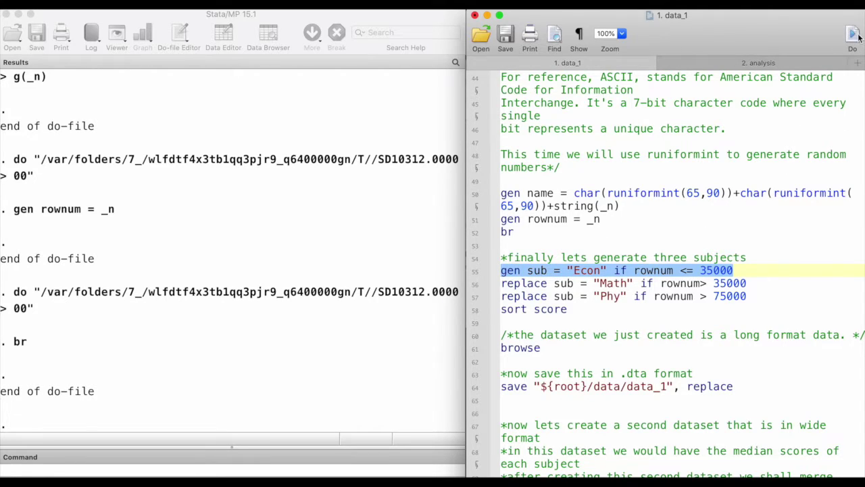
left_click_drag(747, 283, 500, 284)
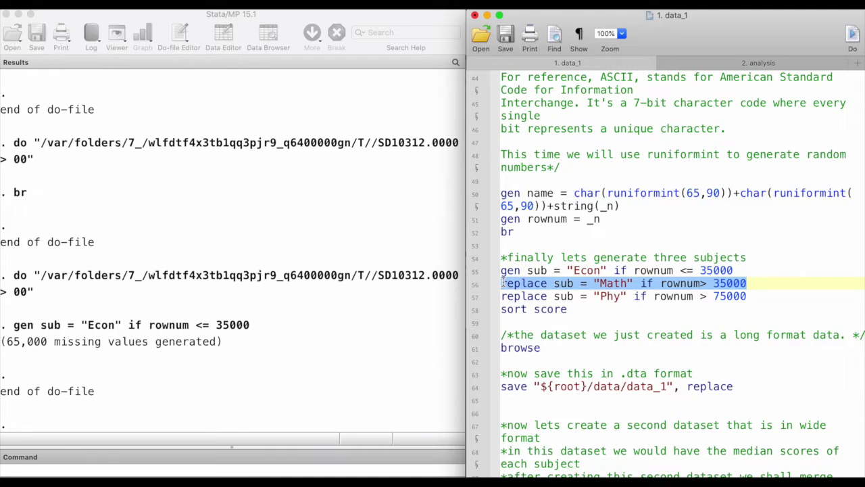
left_click(853, 35)
left_click_drag(778, 296, 477, 286)
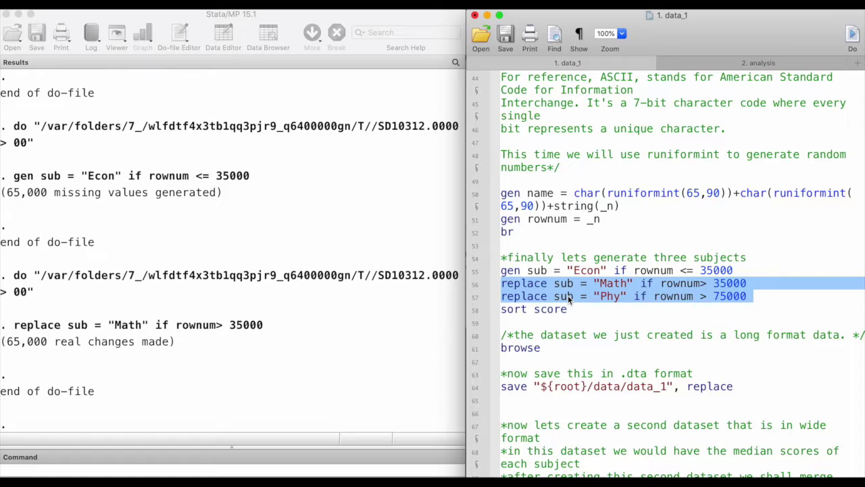
key("shift+Down")
left_click(853, 35)
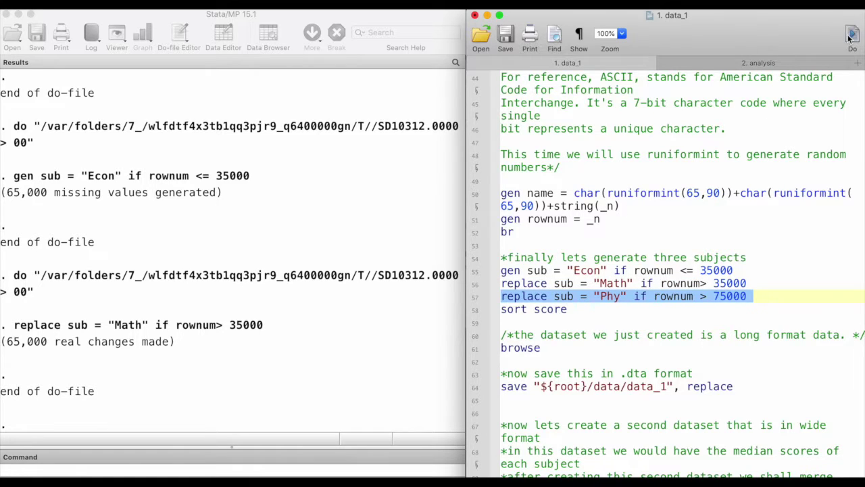
- Run sort score to order the dataset by score, and run browse to display it
left_click_drag(579, 309, 500, 310)
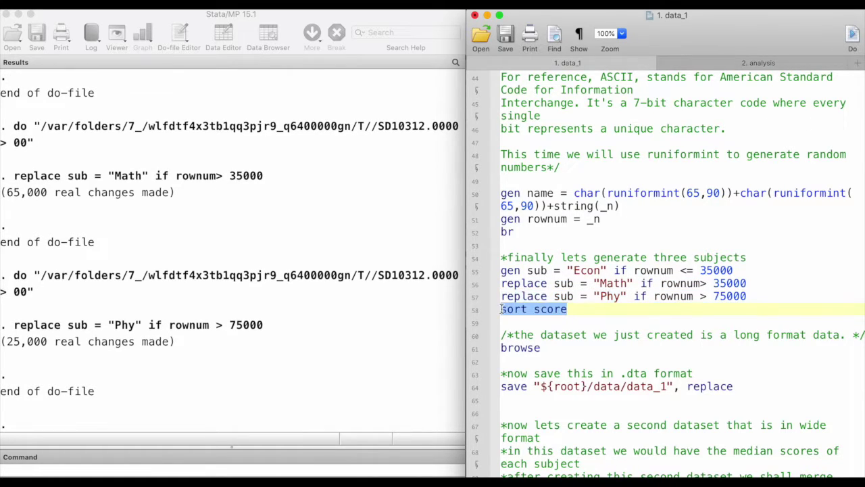
left_click(853, 35)
left_click_drag(542, 348, 504, 349)
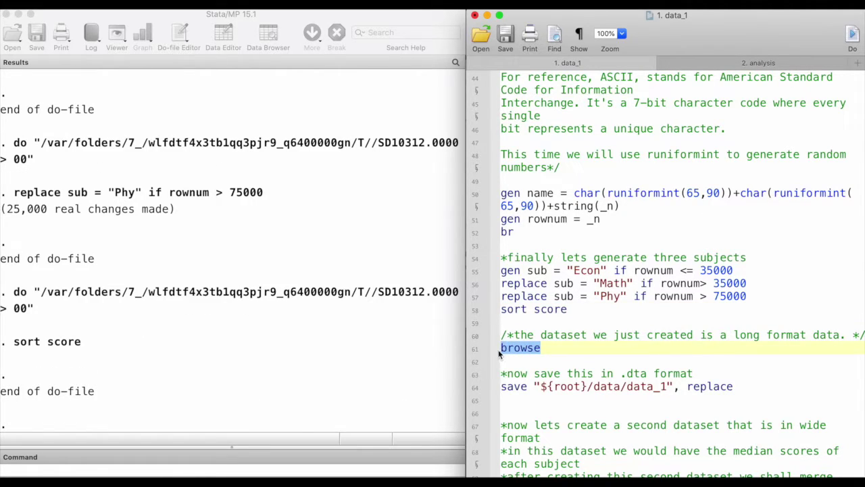
left_click(850, 37)
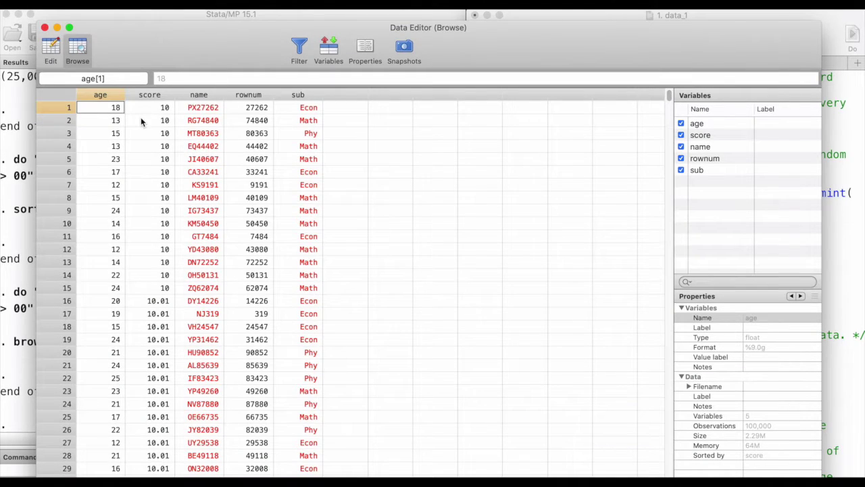
- Inspect the sorted score values and the name, rownum and sub columns, and close the data browser
left_click_drag(157, 109, 150, 276)
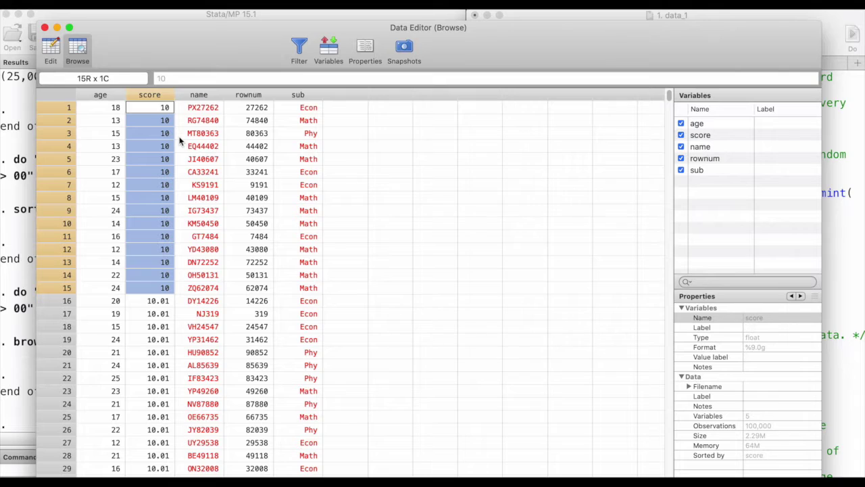
left_click_drag(206, 110, 208, 187)
left_click(261, 110)
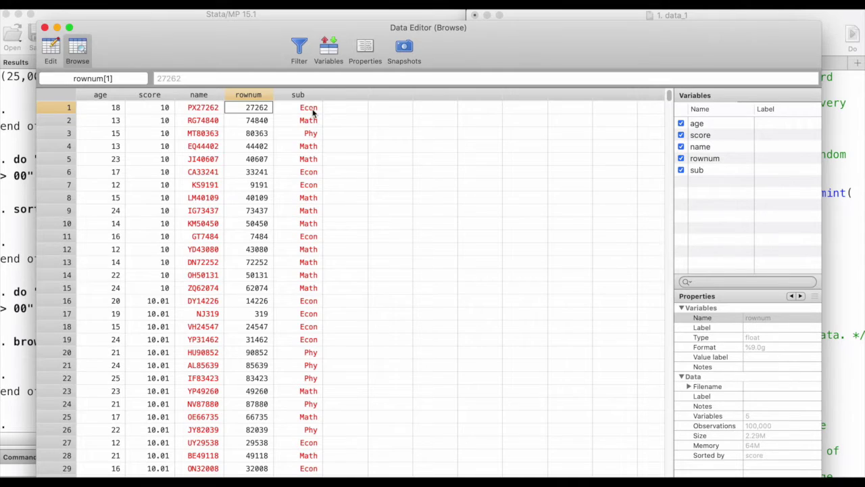
left_click_drag(310, 109, 310, 189)
left_click(301, 301)
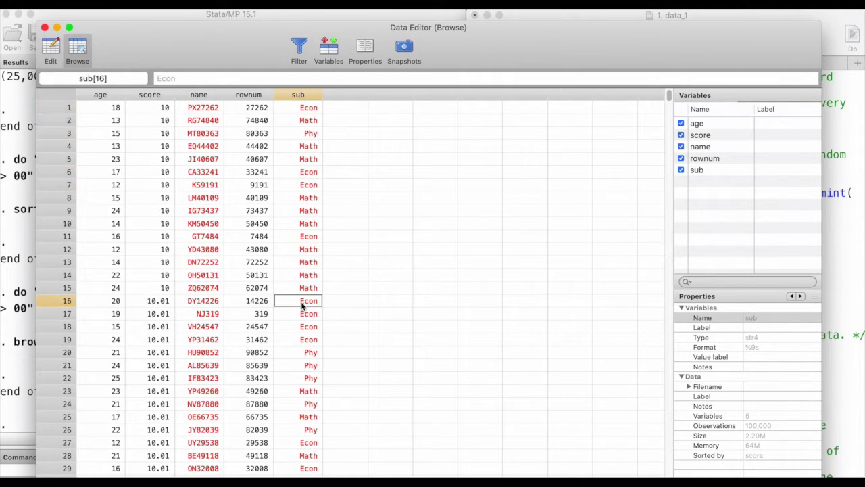
left_click(45, 28)
- Examine the quoted "Econ" string value in the gen sub command
left_click(635, 282)
left_click_drag(607, 270, 566, 270)
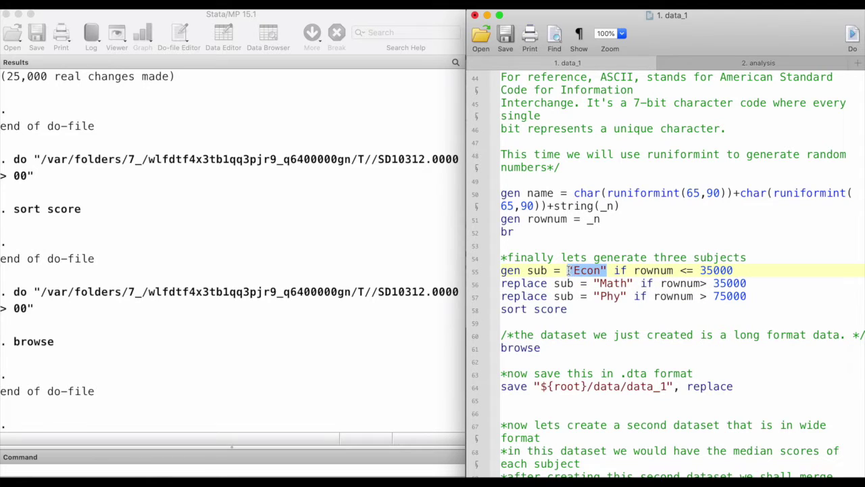
left_click(608, 270)
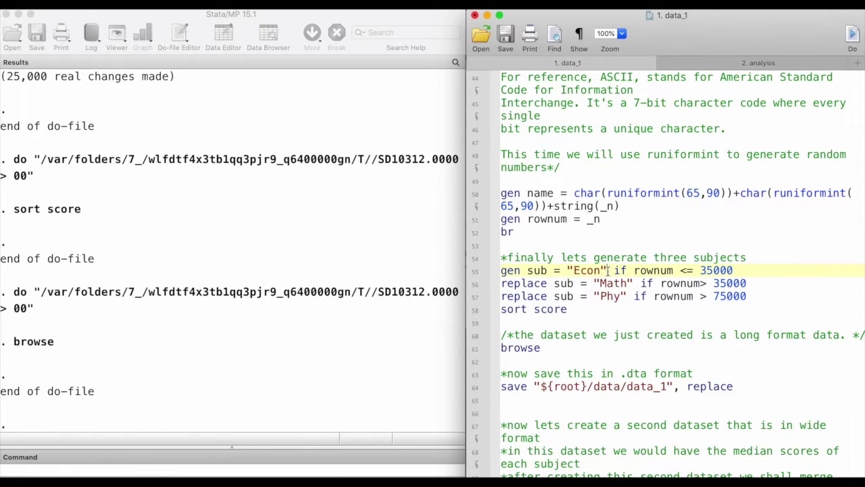
left_click_drag(574, 271, 600, 270)
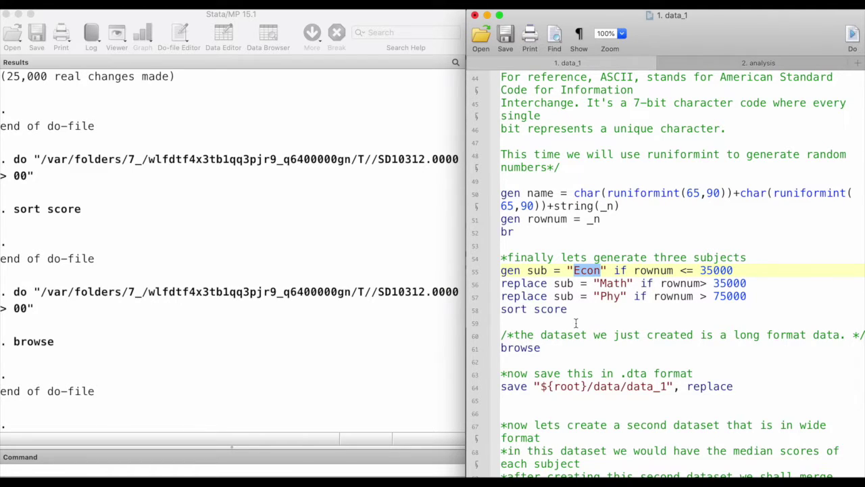
- Run browse again, examine the first observation across all variables and the sub values, and close the data browser
scroll(594, 313, "down", 3)
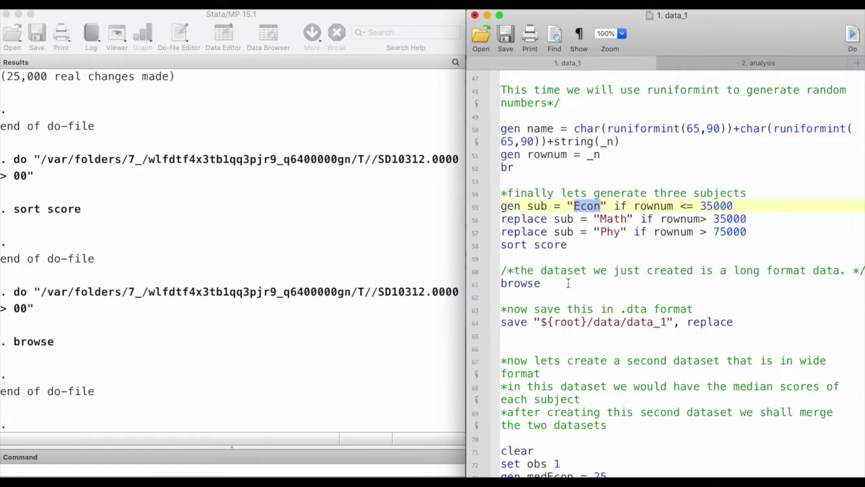
left_click_drag(542, 284, 500, 284)
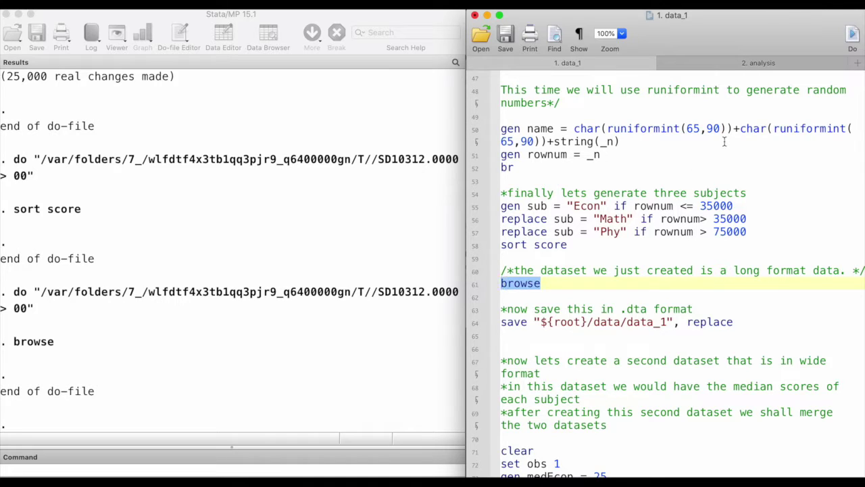
left_click(851, 37)
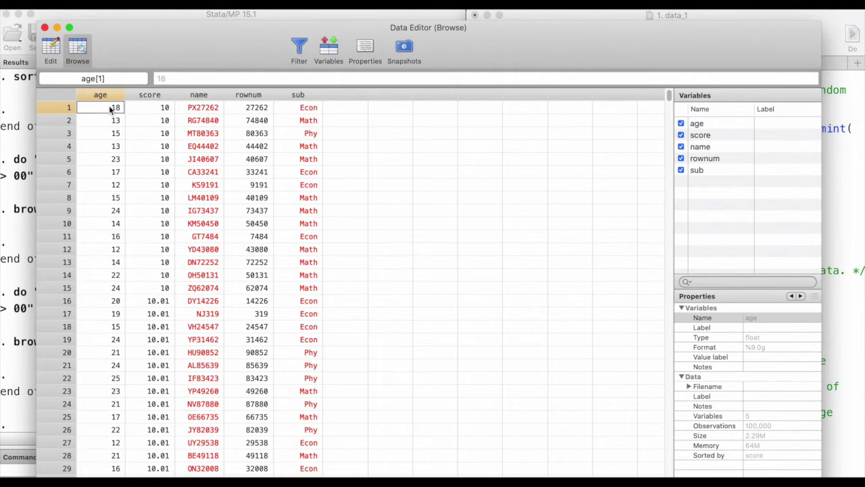
left_click_drag(105, 110, 288, 117)
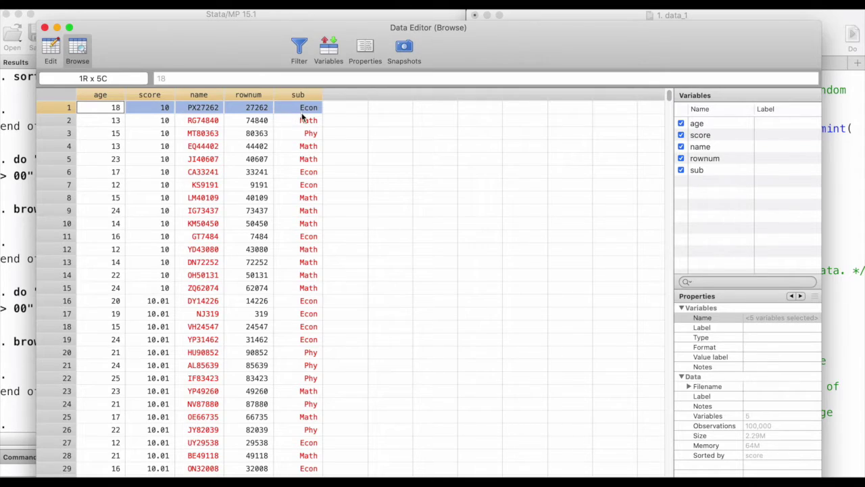
left_click(306, 109)
left_click(303, 133)
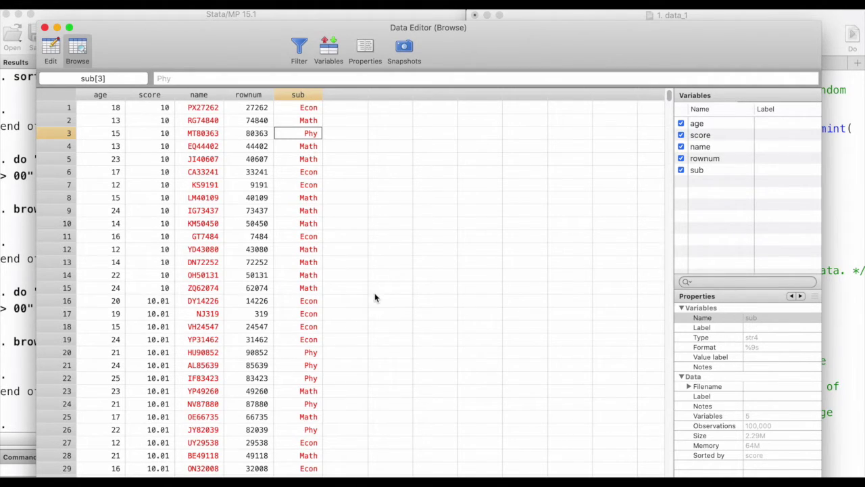
left_click(44, 27)
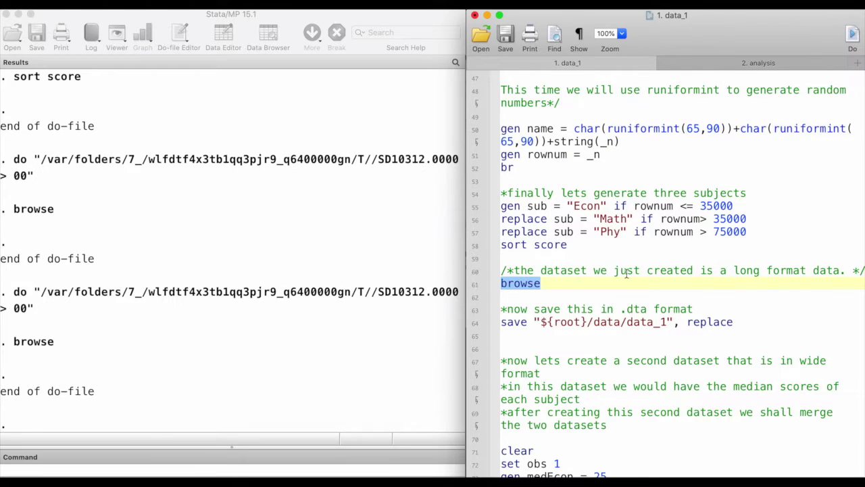
- Check the data folder and data_1 file name in the save command, and run it with replace to save the dataset
scroll(595, 297, "down", 2)
scroll(593, 302, "down", 2)
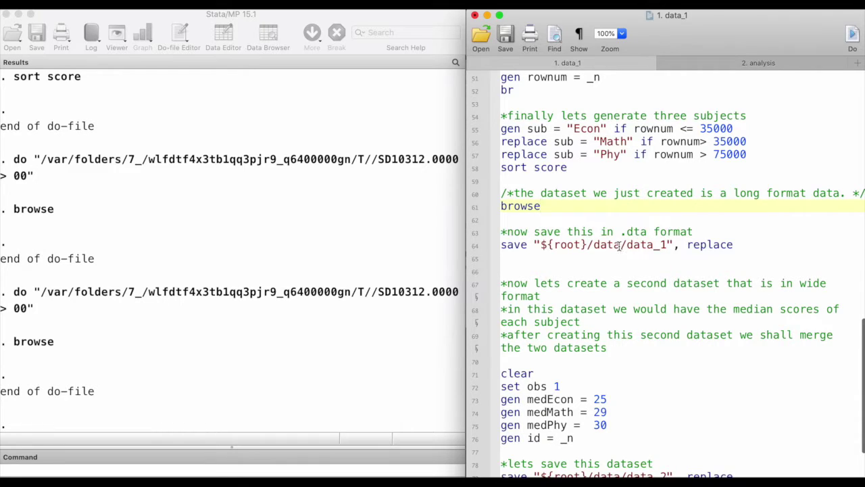
left_click_drag(594, 244, 620, 245)
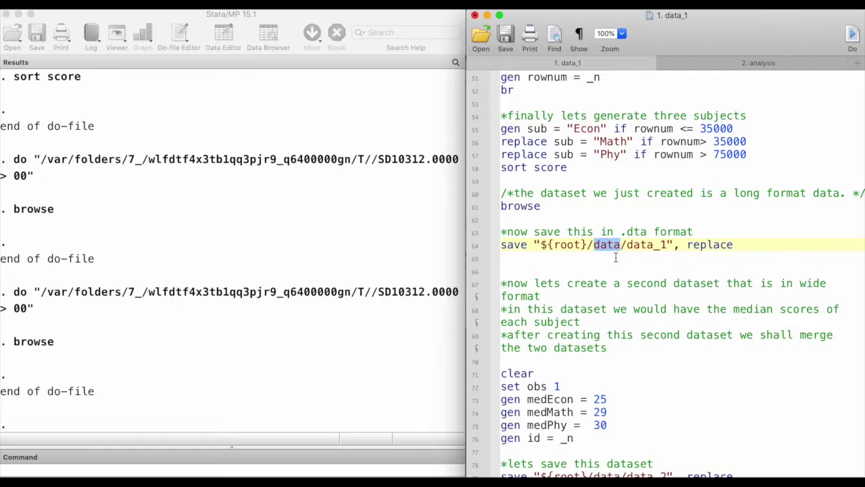
left_click_drag(627, 245, 669, 245)
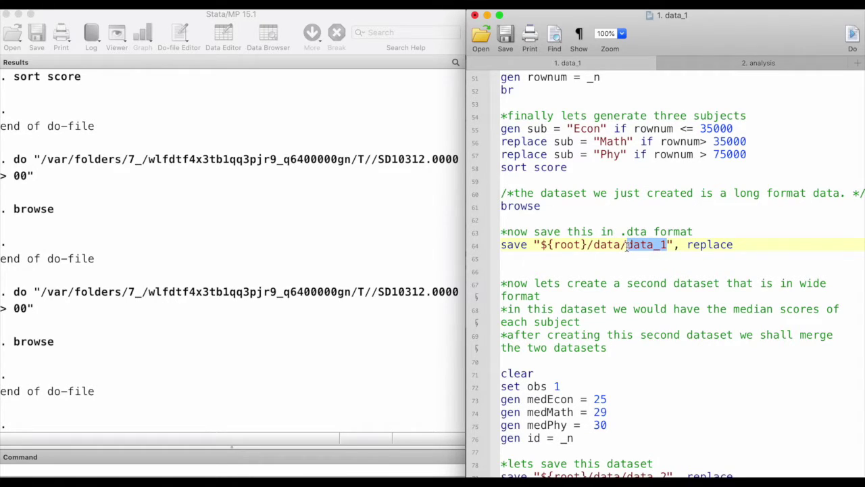
left_click_drag(503, 246, 743, 250)
left_click(852, 35)
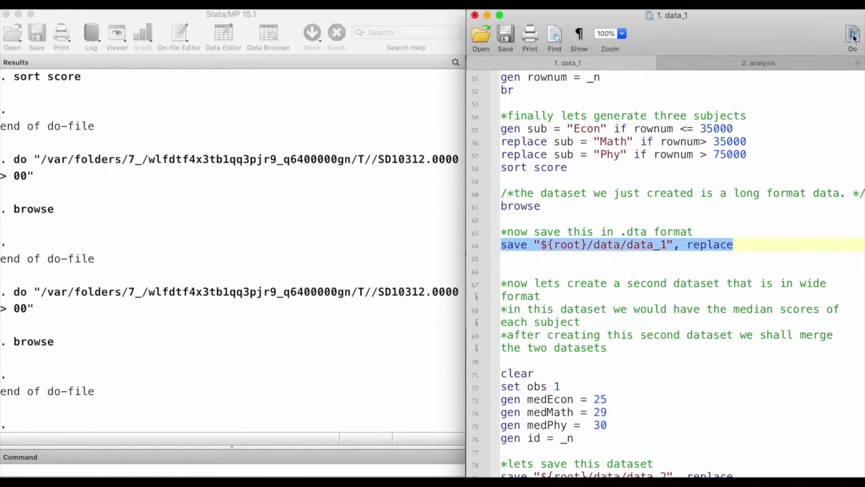
scroll(594, 382, "down", 2)
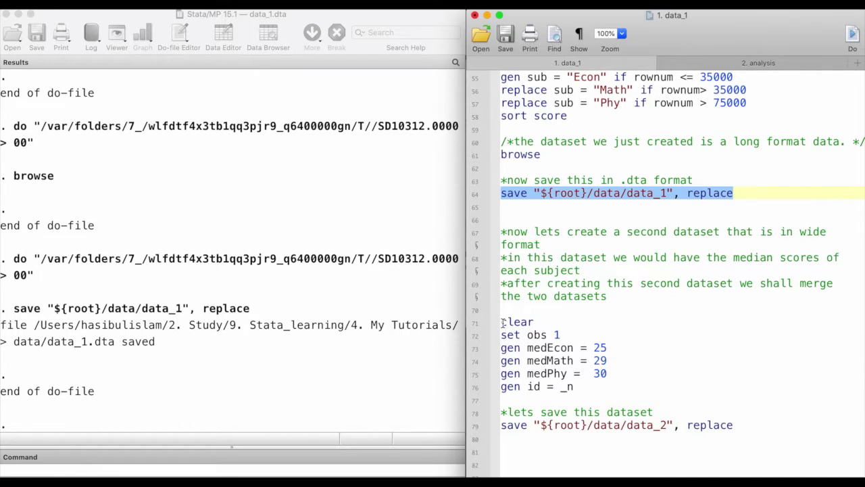
- Run the clear command in the do-file, then run set obs 1 to start the second dataset with one observation
left_click_drag(501, 321, 546, 323)
left_click(846, 37)
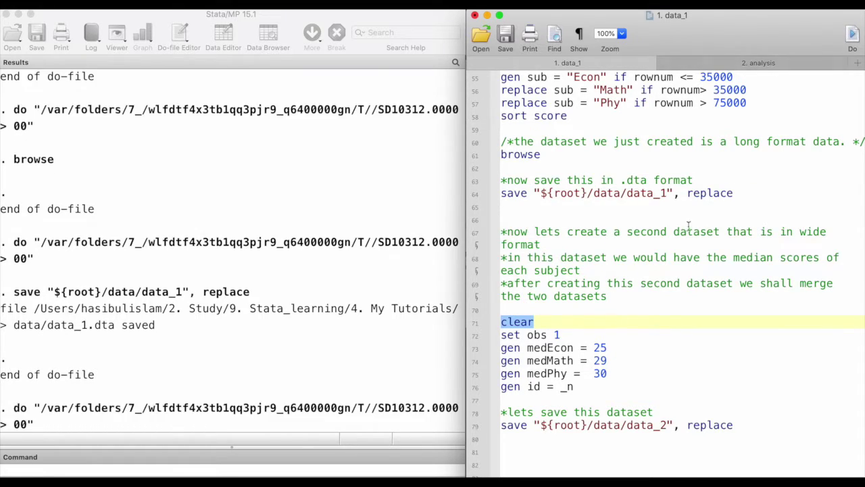
left_click_drag(501, 334, 571, 335)
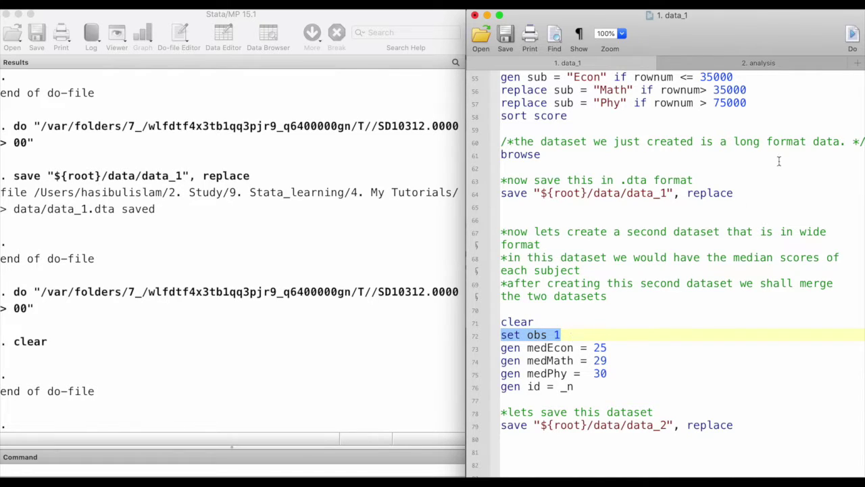
left_click(852, 35)
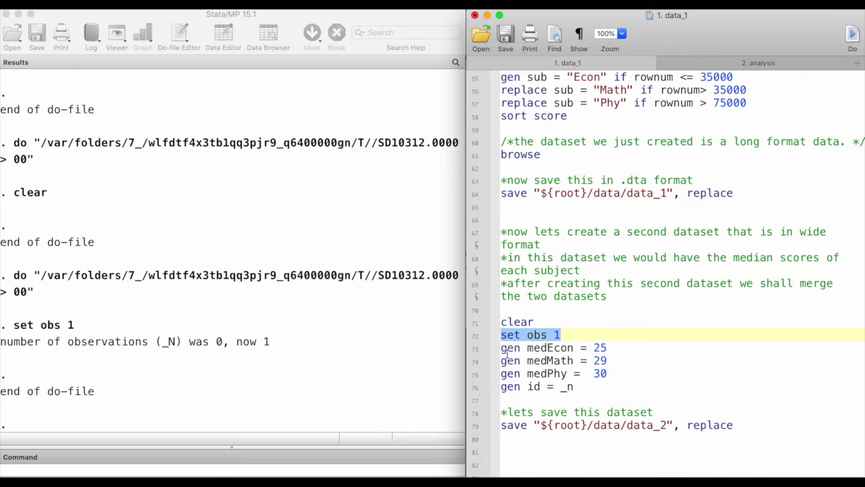
- Run the gen commands that create medEcon = 25, medMath = 29, medPhy = 30 and id = _n
left_click_drag(503, 349, 623, 372)
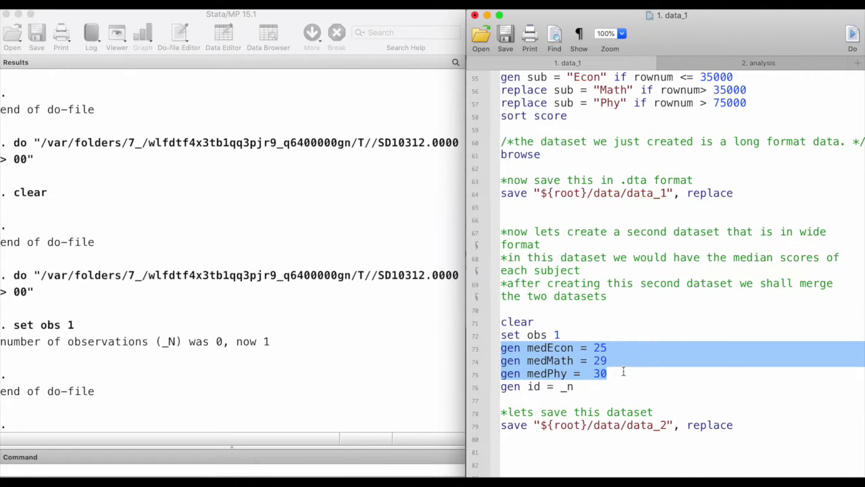
left_click_drag(623, 372, 623, 388)
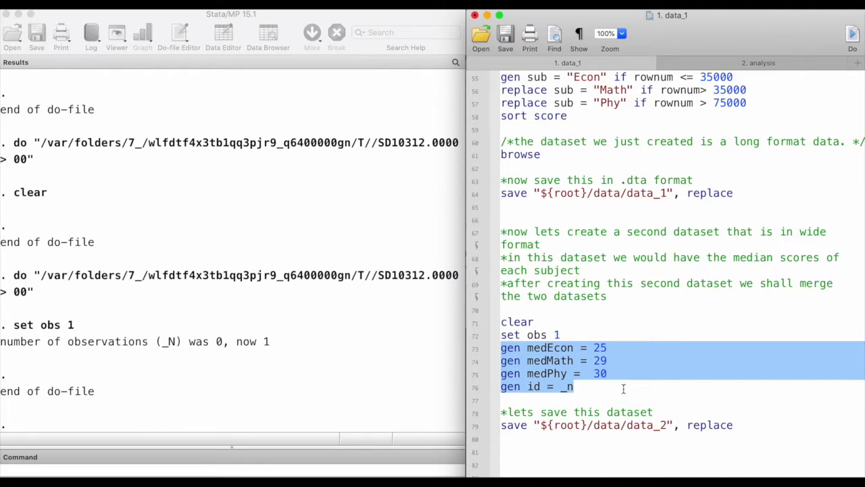
left_click(856, 35)
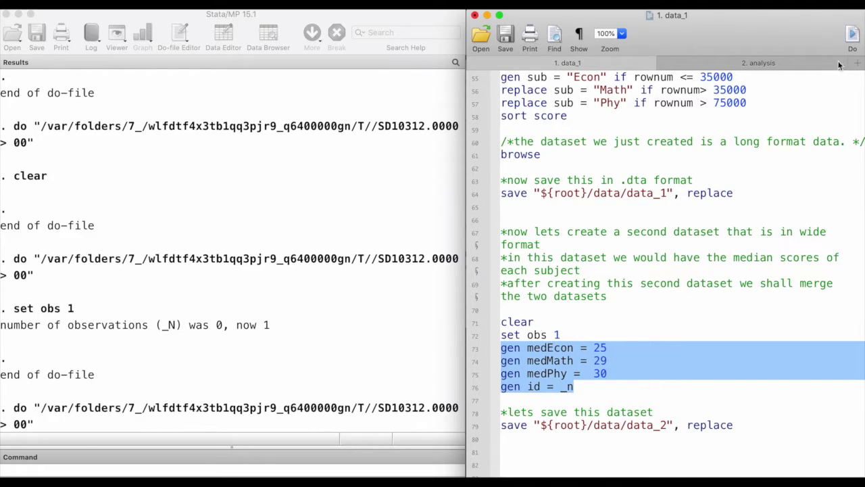
- Add a browse command on its own line below gen id = _n and run it to open the new data
left_click(595, 386)
key("Return")
key("Return")
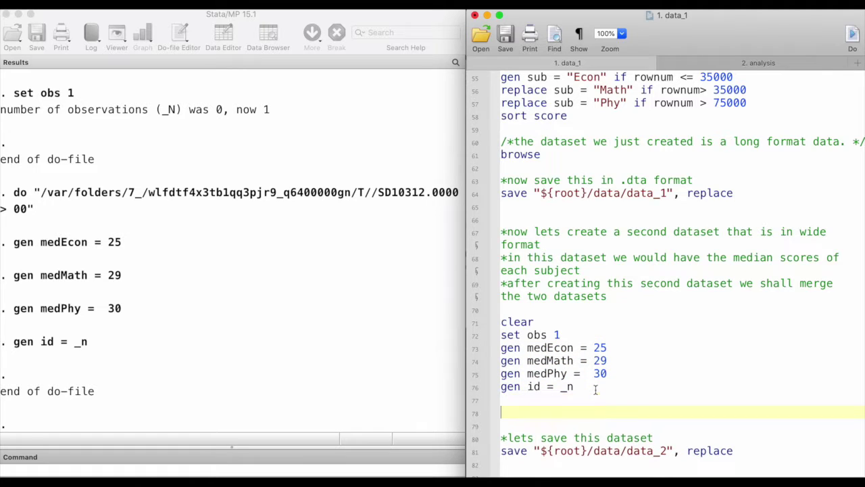
type("browse")
key("super+shift+Left")
key("super+shift+d")
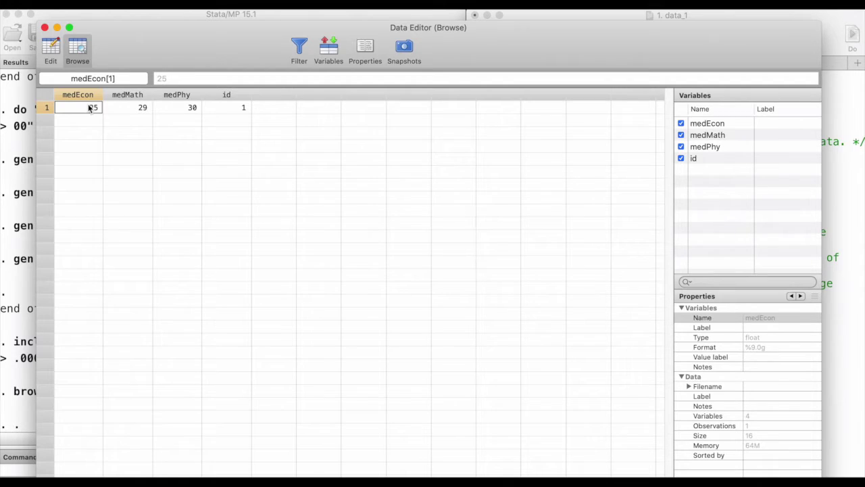
- Inspect the single observation's medEcon, medMath, medPhy and id values, and close the data browser
left_click(143, 111)
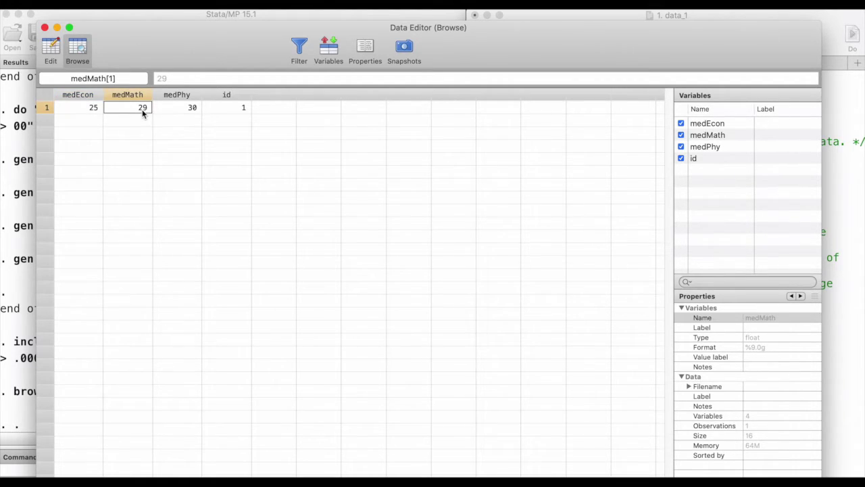
left_click(177, 111)
left_click(235, 110)
left_click(78, 105, "shift")
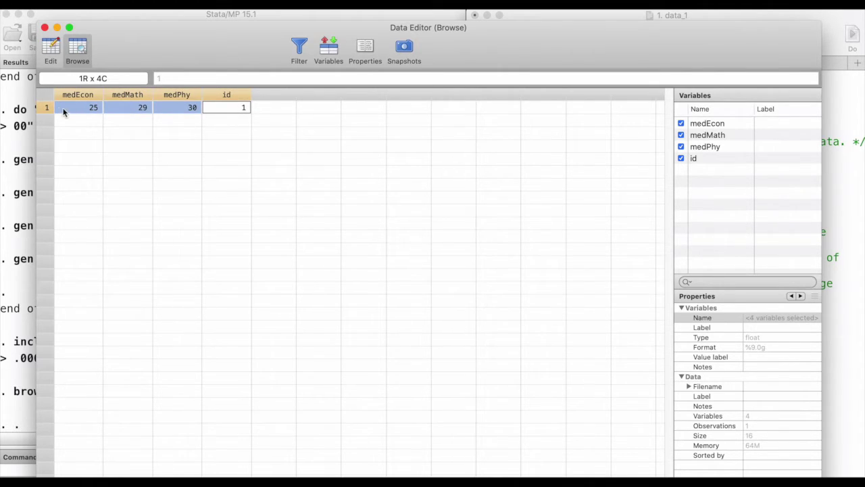
left_click(167, 110)
left_click(96, 112, "shift")
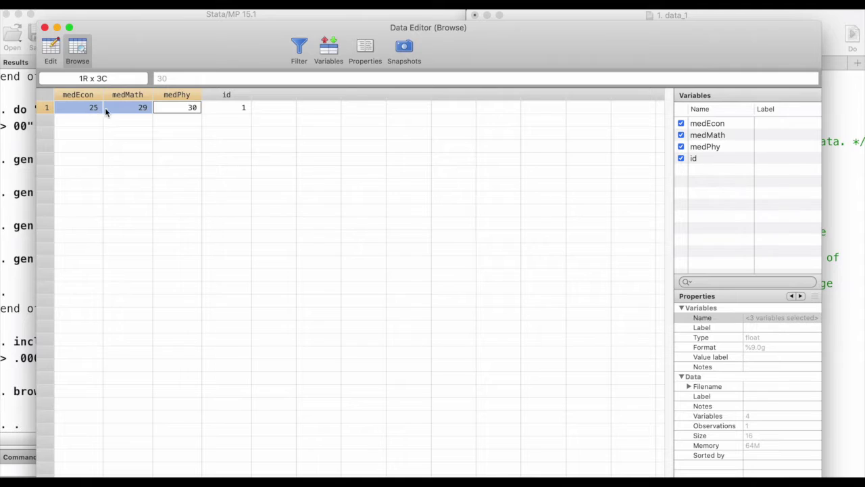
left_click(241, 110)
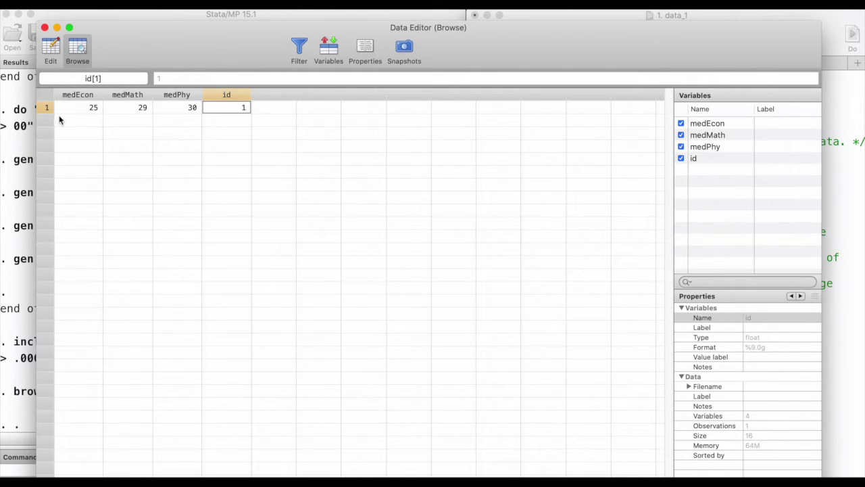
left_click(45, 28)
- Run the save command with replace to store the dataset as data_2 in the data folder, and check its root macro reference
left_click(606, 318)
scroll(608, 362, "down", 3)
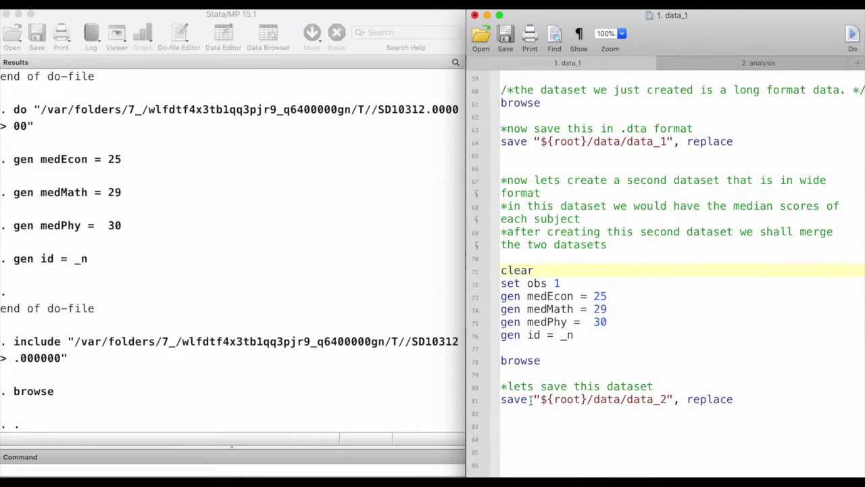
left_click_drag(502, 399, 747, 398)
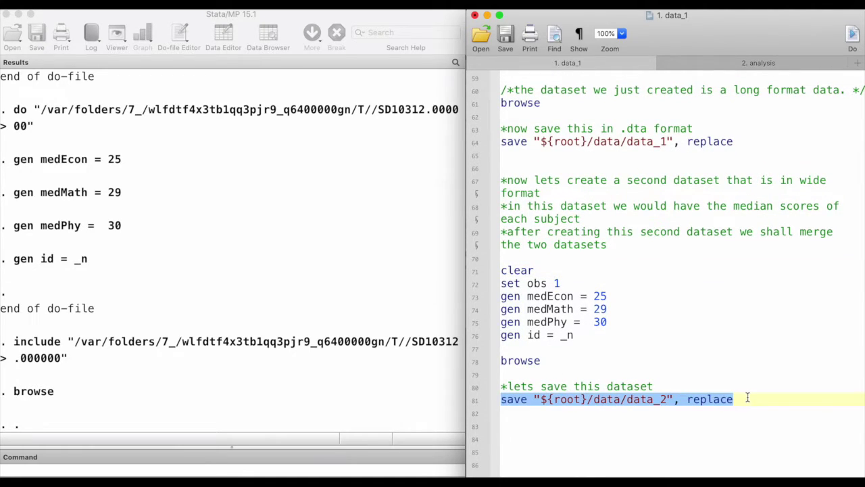
left_click(852, 36)
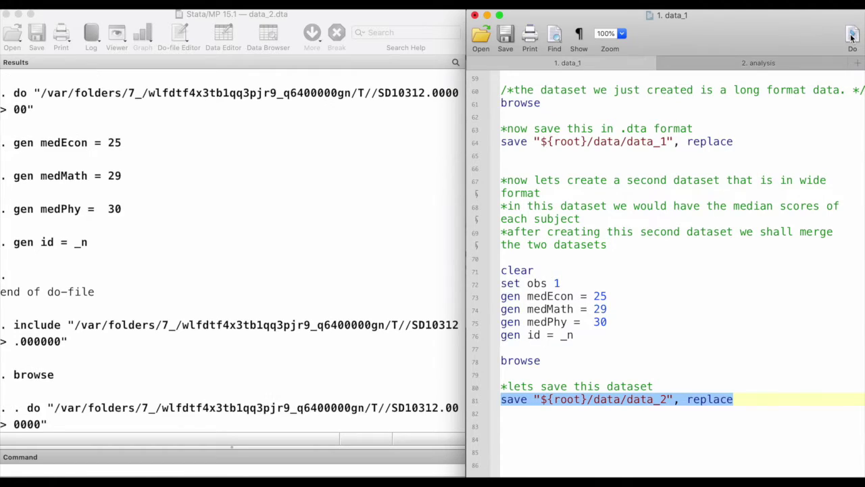
left_click(697, 283)
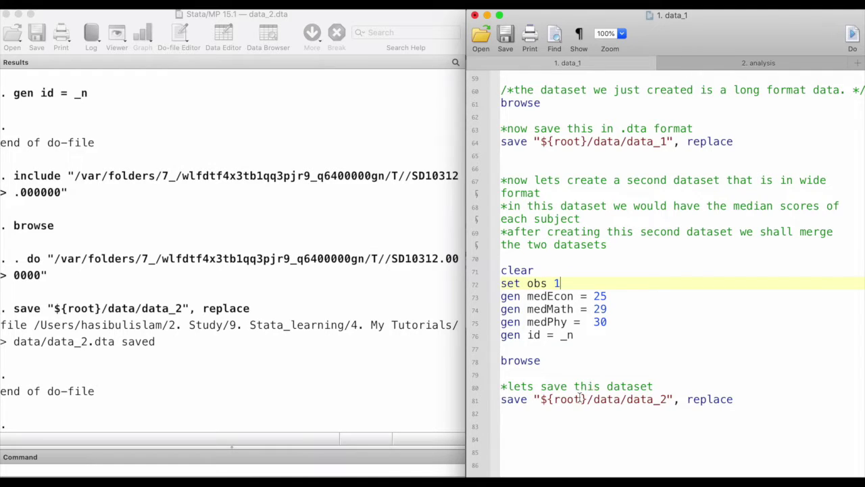
left_click_drag(588, 399, 546, 399)
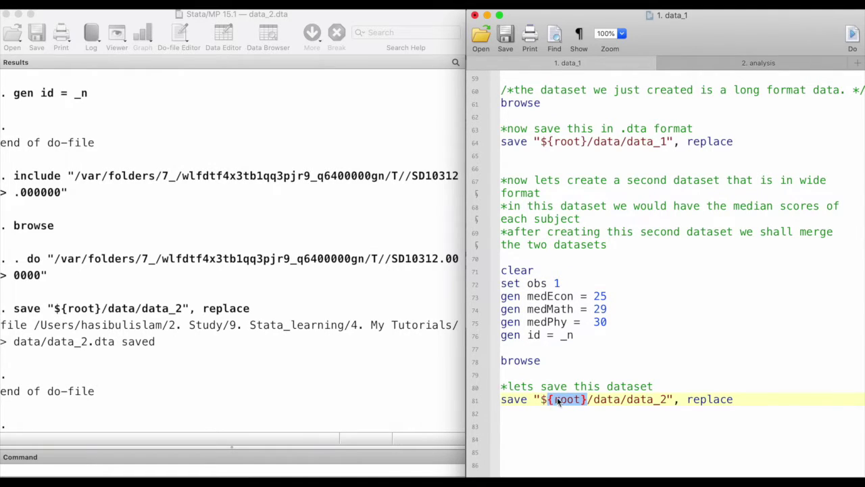
left_click(672, 206)
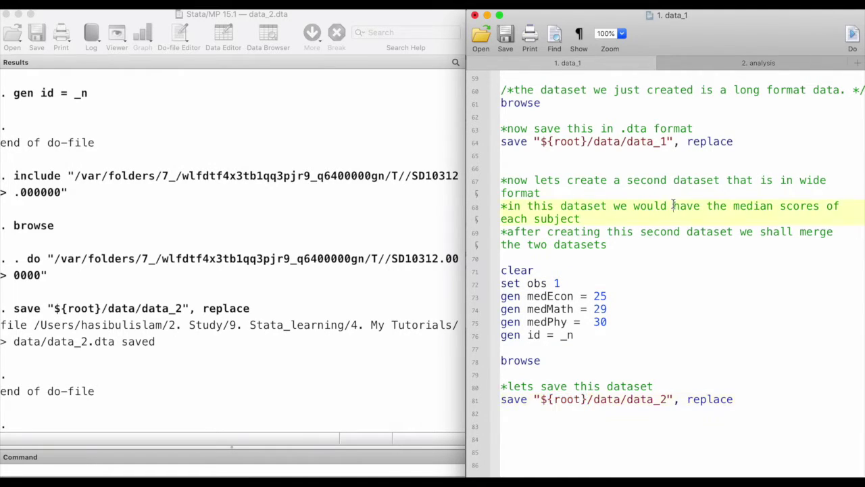
- Switch to the 2. analysis do-file and run its use command to load data_2 with the clear option
left_click(758, 63)
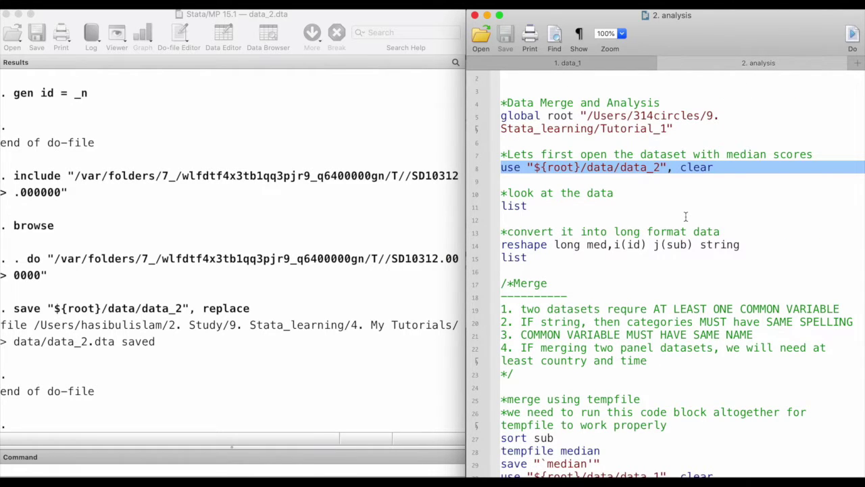
scroll(685, 216, "up", 1)
left_click(601, 140)
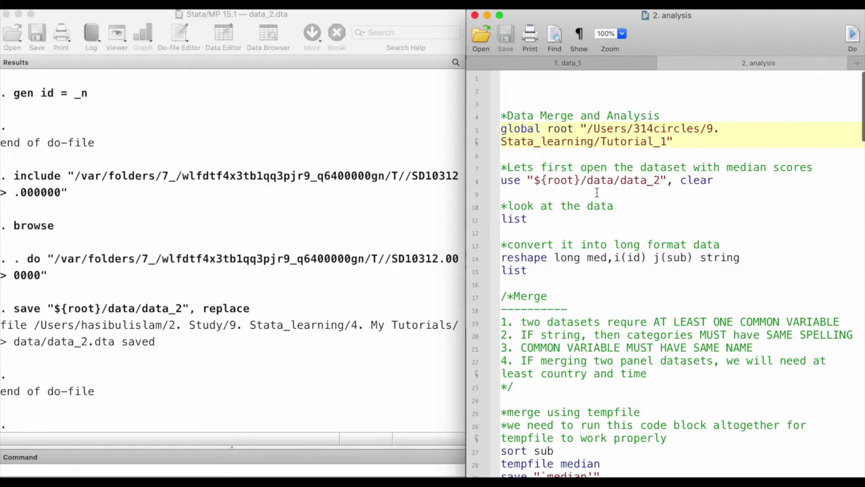
left_click(568, 194)
left_click_drag(721, 180, 500, 179)
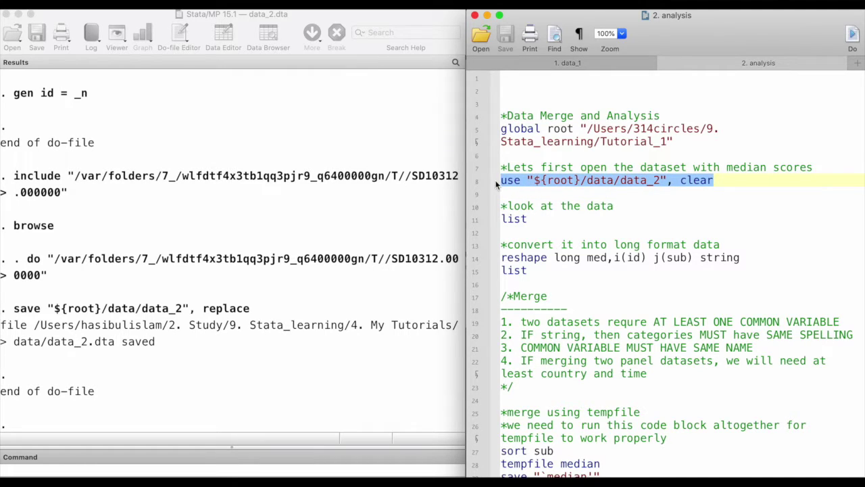
left_click(851, 35)
- Run the first list command and examine the medEcon, medMath and medPhy variable names in the output
mouse_move(528, 219)
left_mouse_down()
mouse_move(502, 219)
mouse_move(545, 218)
left_mouse_up()
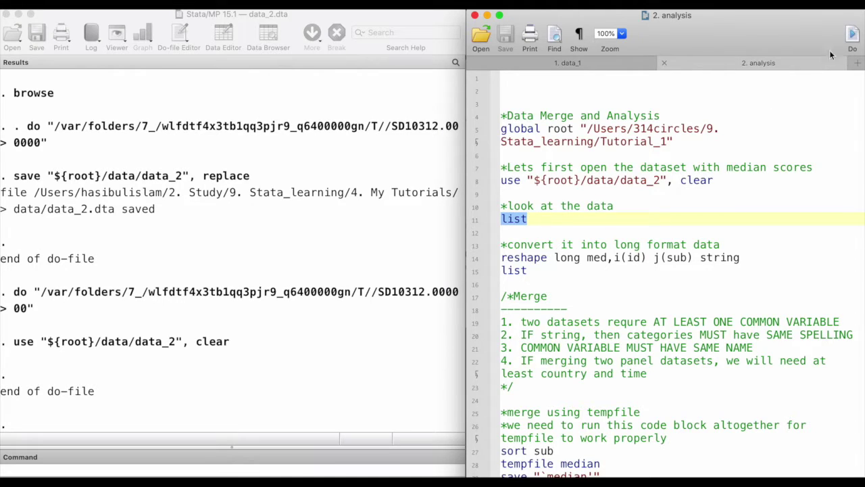
left_click(854, 34)
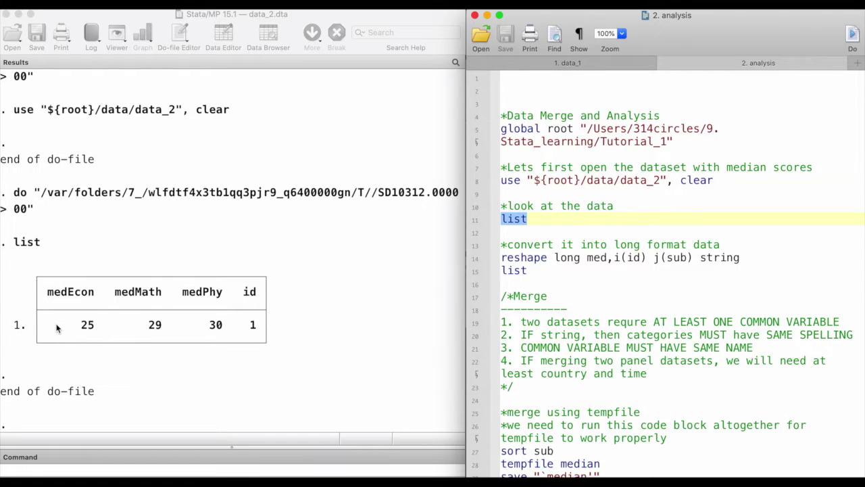
left_click_drag(46, 295, 224, 295)
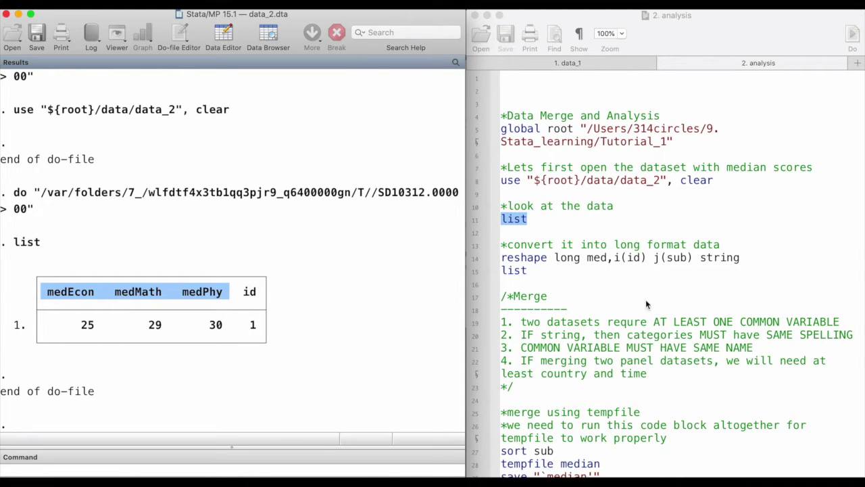
left_click(670, 232)
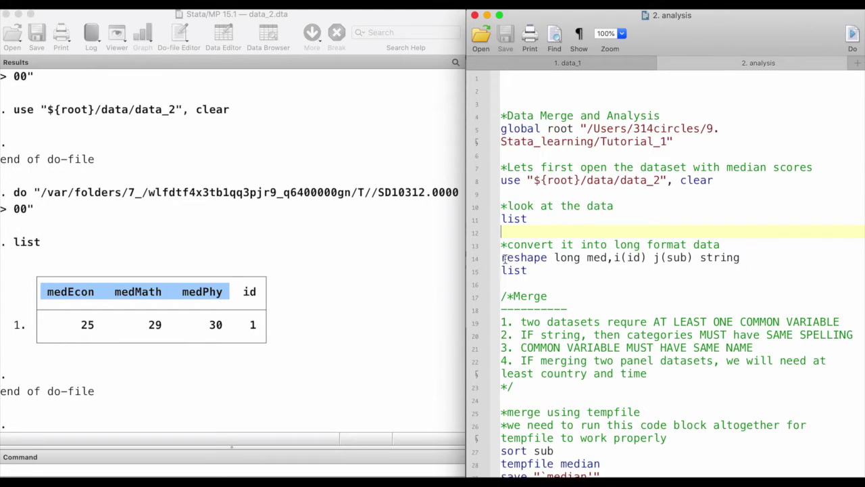
- Examine the reshape long command's parts: the med stub, the i(id) identifier and the string option
left_click_drag(502, 258, 580, 259)
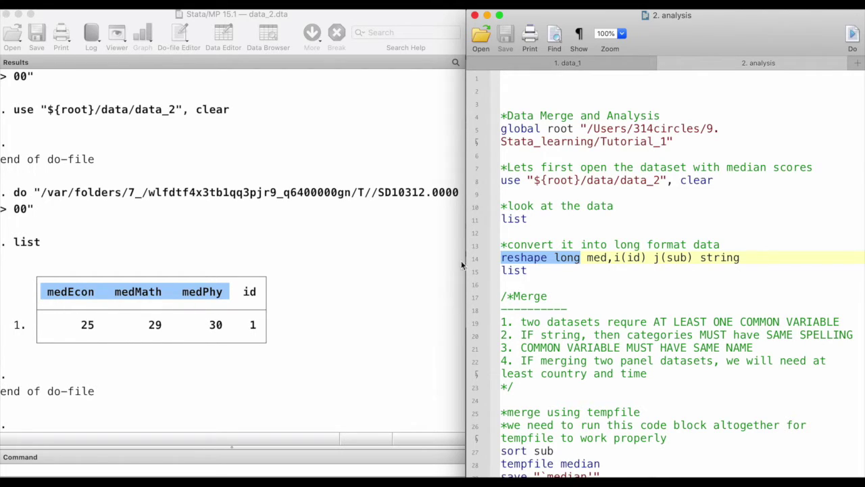
left_click_drag(606, 257, 588, 260)
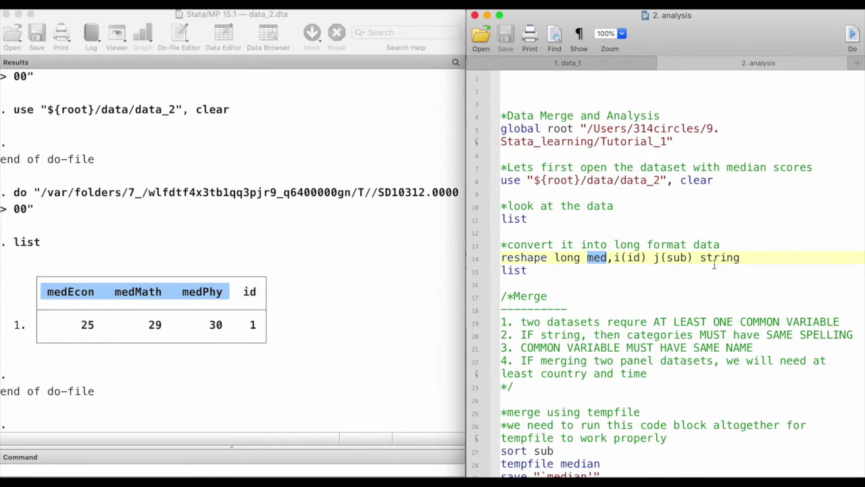
left_click_drag(646, 258, 618, 265)
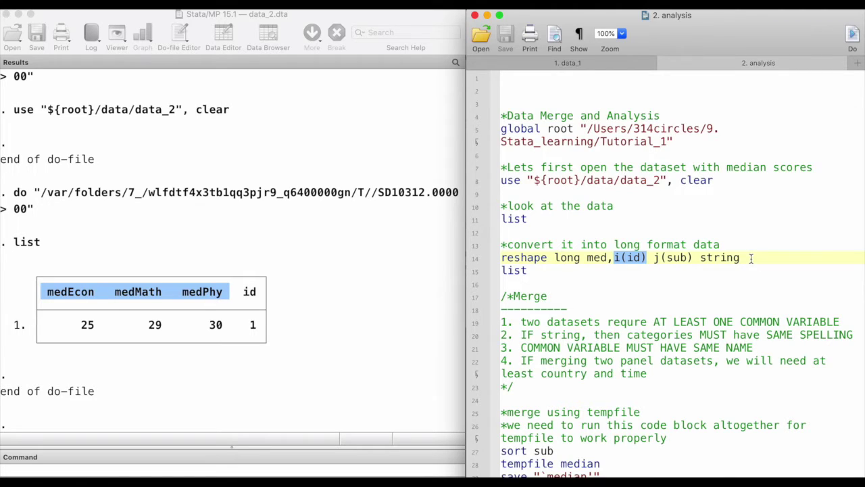
left_click_drag(749, 257, 701, 260)
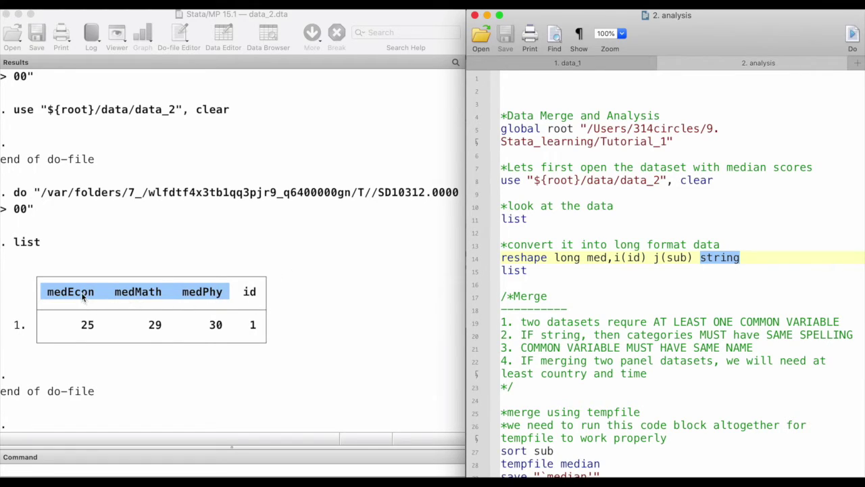
left_click_drag(742, 258, 700, 257)
- Run reshape long med,i(id) j(sub) string together with the list command below it to convert the data to long format
left_click(750, 257)
left_click_drag(501, 258, 562, 269)
left_click(853, 36)
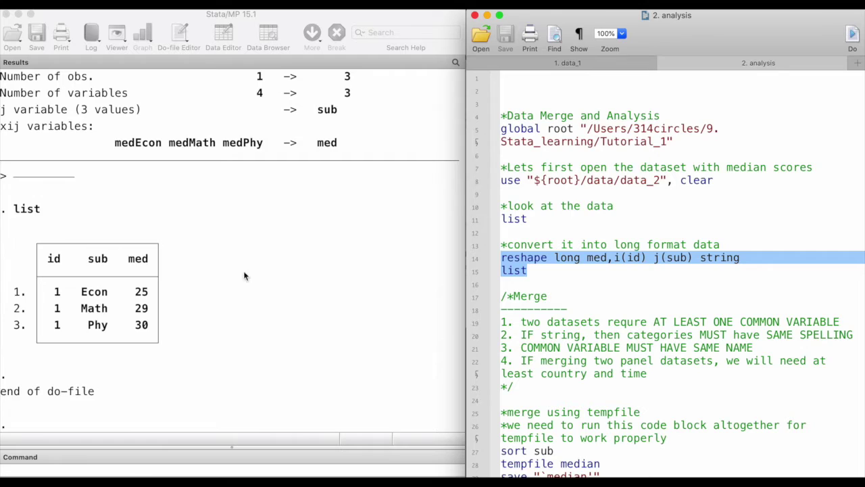
- Examine the reshape output for the command line and the wide-to-long observation and variable counts, and the id column in the listed data
scroll(196, 271, "up", 5)
scroll(195, 271, "up", 2)
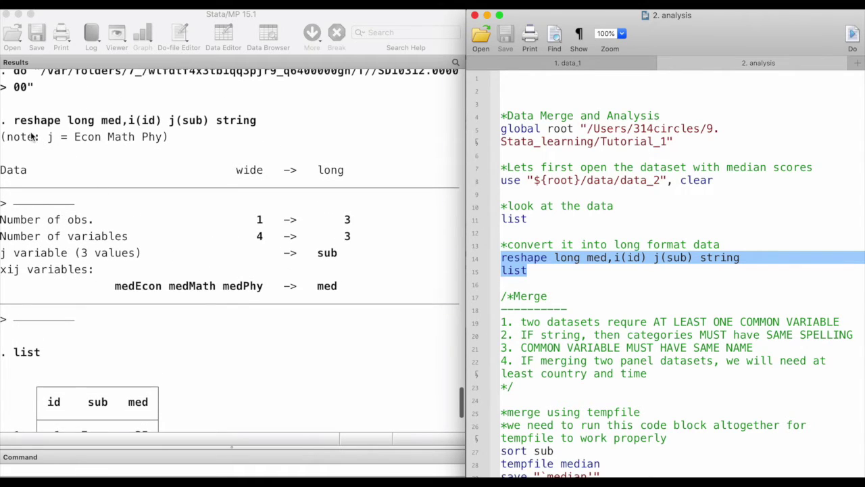
left_click_drag(15, 122, 244, 123)
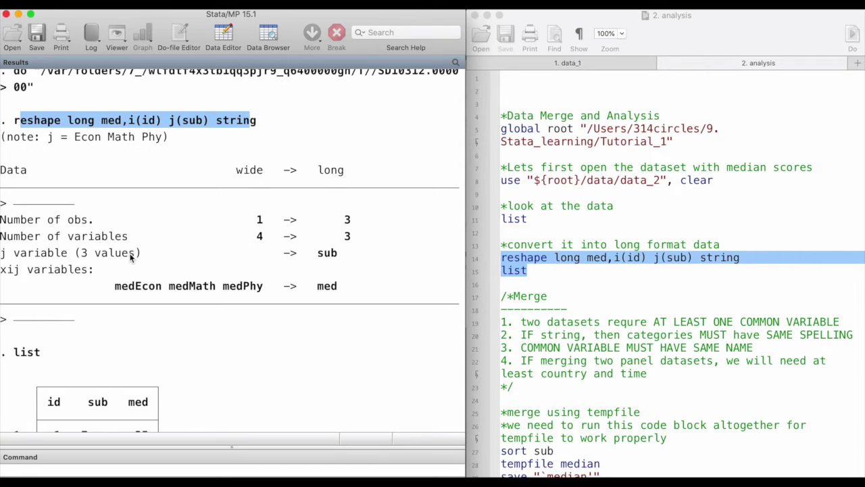
scroll(129, 255, "down", 4)
left_click_drag(29, 151, 120, 152)
left_click(261, 139)
left_click_drag(262, 139, 359, 143)
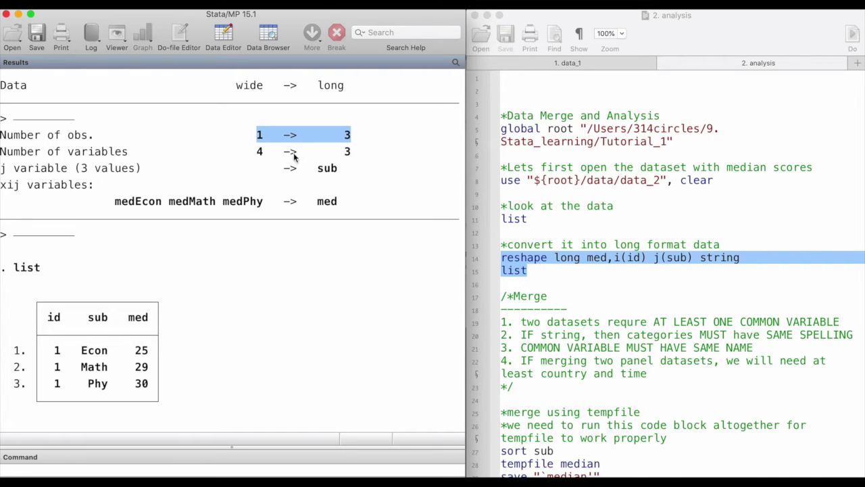
left_click_drag(271, 154, 263, 155)
double_click(348, 155)
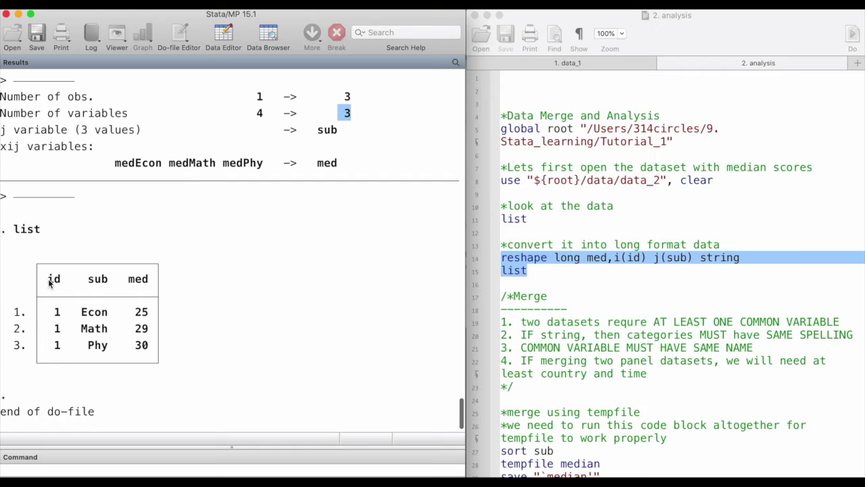
double_click(53, 279)
left_click(58, 314)
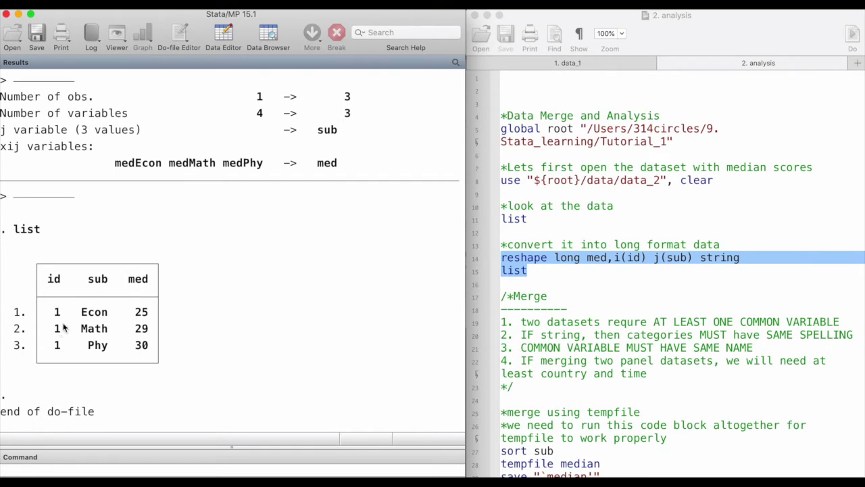
- Examine the id value in each of the three rows of the listed long-format data
double_click(57, 312)
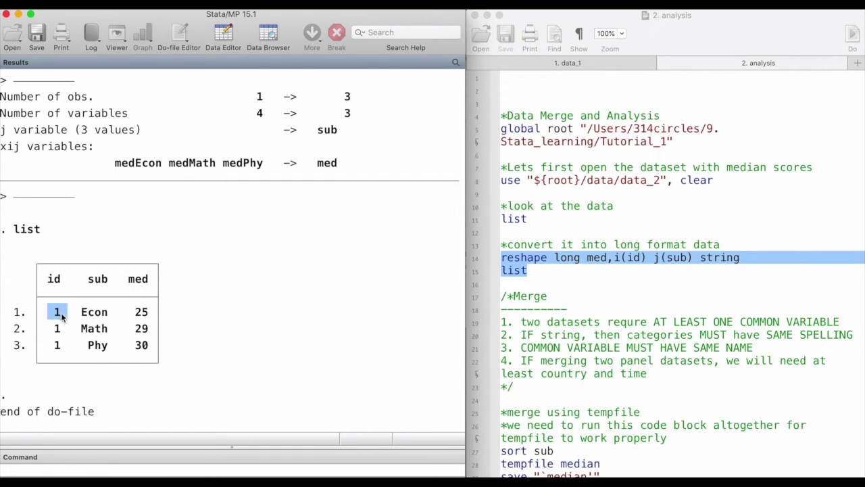
double_click(57, 328)
double_click(58, 346)
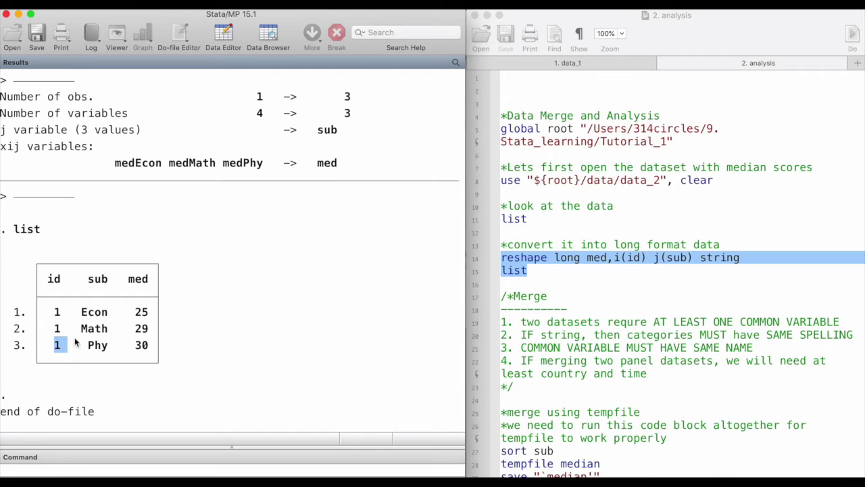
- Compare the j(sub) option of the reshape command with the sub column in the long listing and the variable names in the earlier wide listing
left_click(692, 257)
left_click_drag(692, 258, 653, 257)
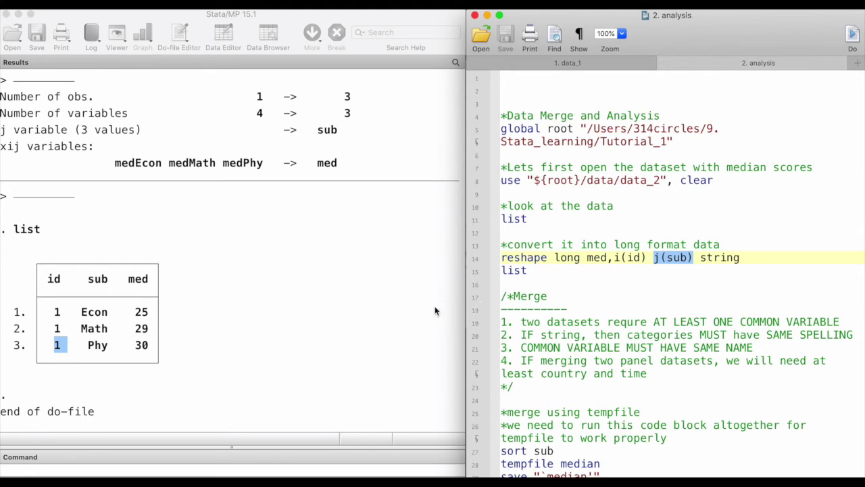
double_click(89, 285)
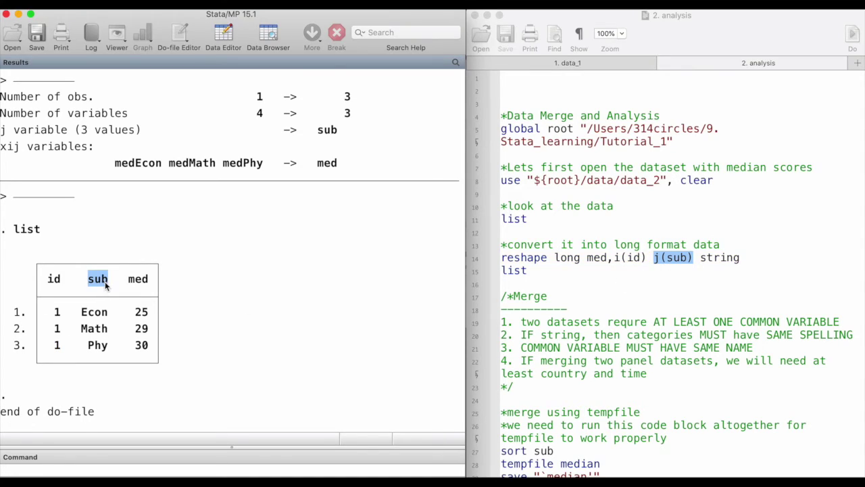
double_click(89, 315)
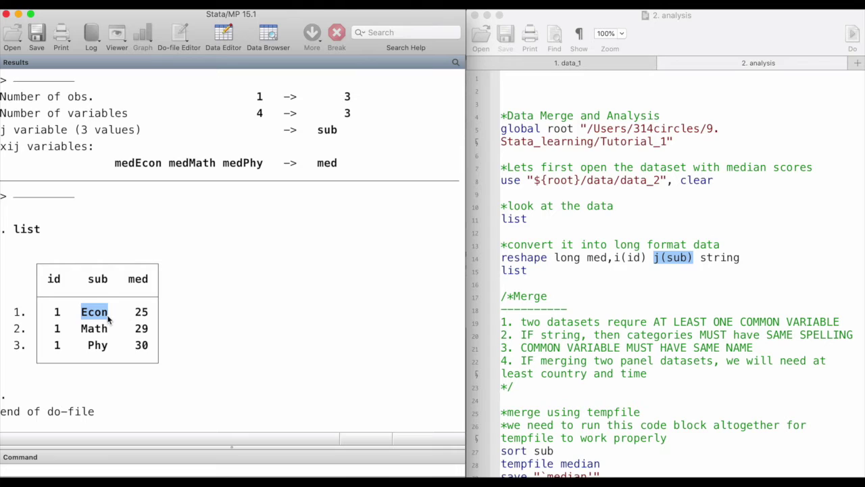
scroll(91, 330, "up", 10)
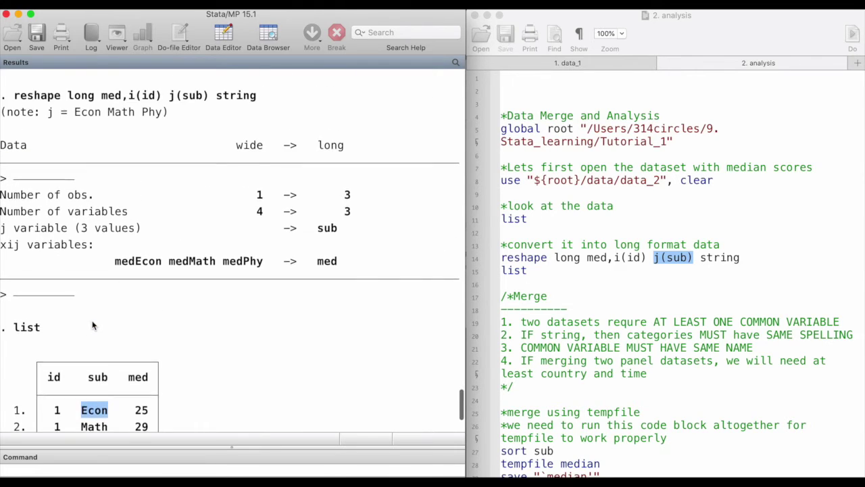
scroll(93, 325, "up", 2)
left_click_drag(69, 249, 162, 252)
scroll(139, 341, "down", 10)
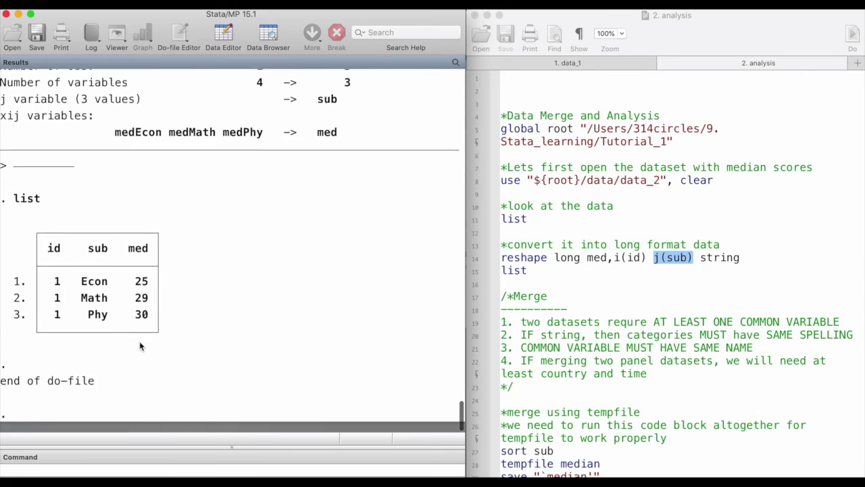
- Compare the med column and its values in the listed data with the long med part of the reshape command
left_click_drag(128, 263, 150, 266)
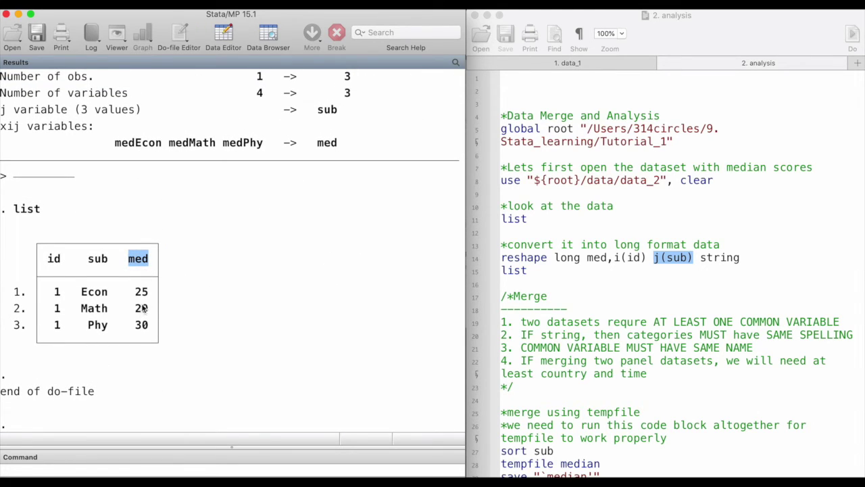
left_click(652, 257)
left_click_drag(561, 257, 610, 257)
double_click(142, 291)
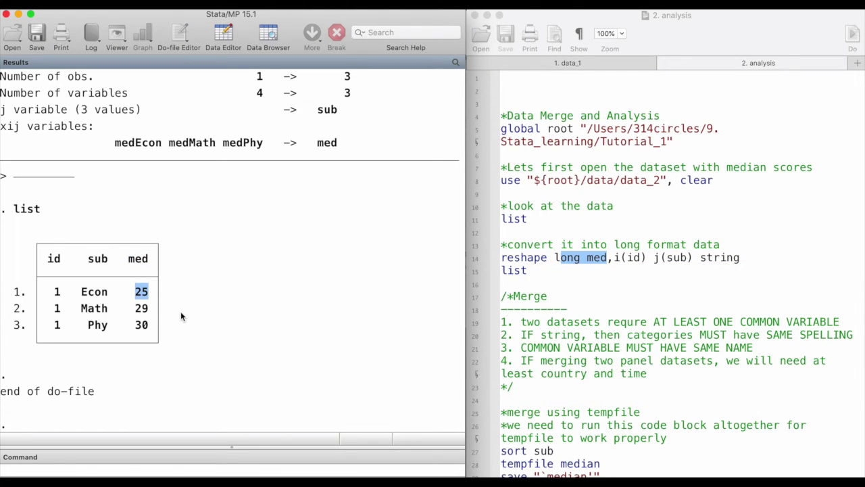
left_click(628, 261)
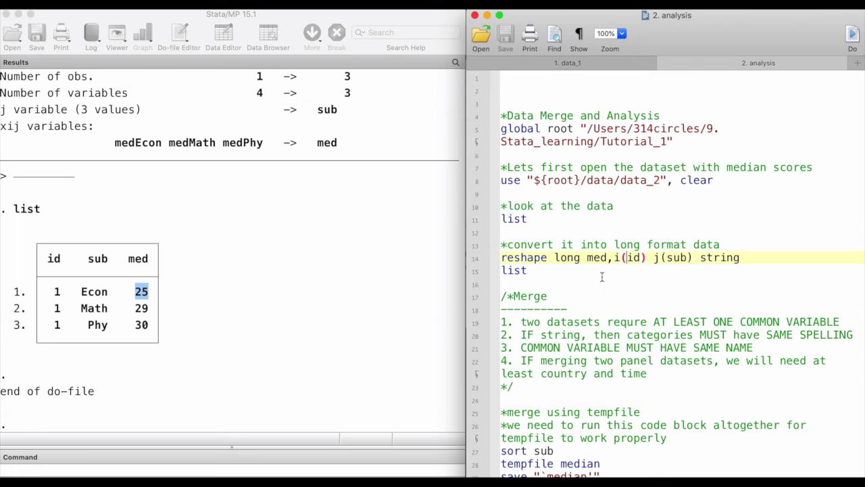
- Examine the merge requirements and tempfile merge code in the do-file alongside the sub column of the listed data
scroll(598, 277, "down", 2)
scroll(597, 278, "down", 1)
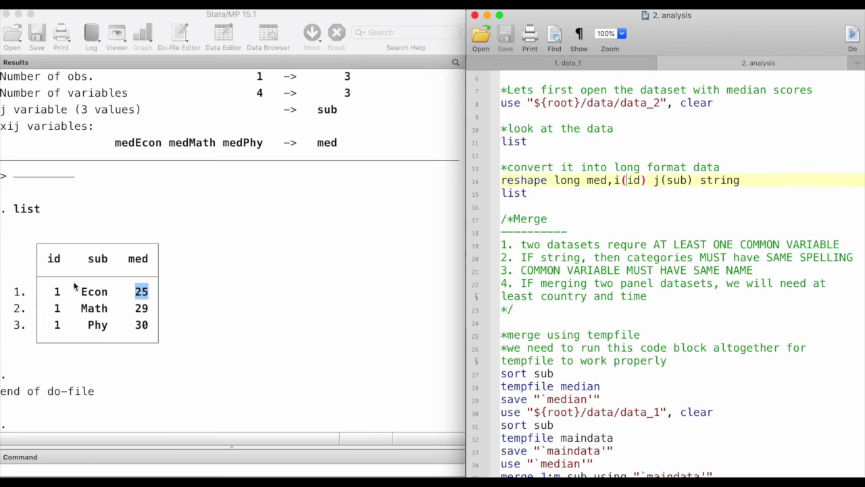
left_click(88, 308)
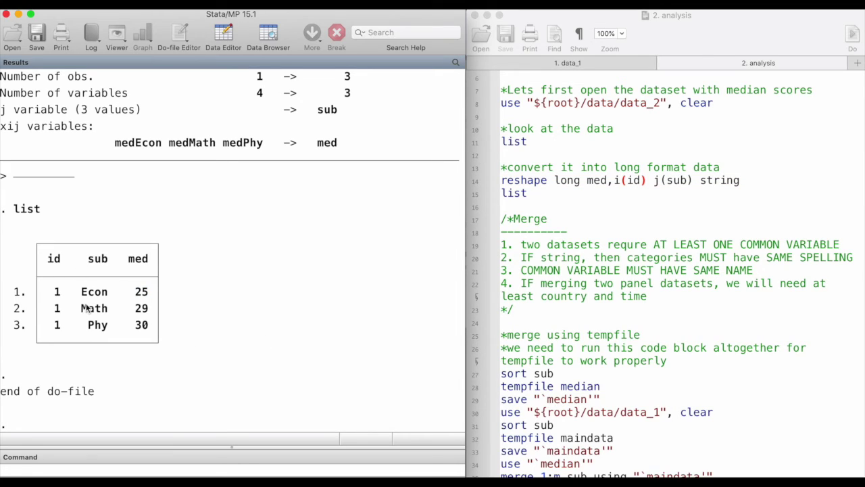